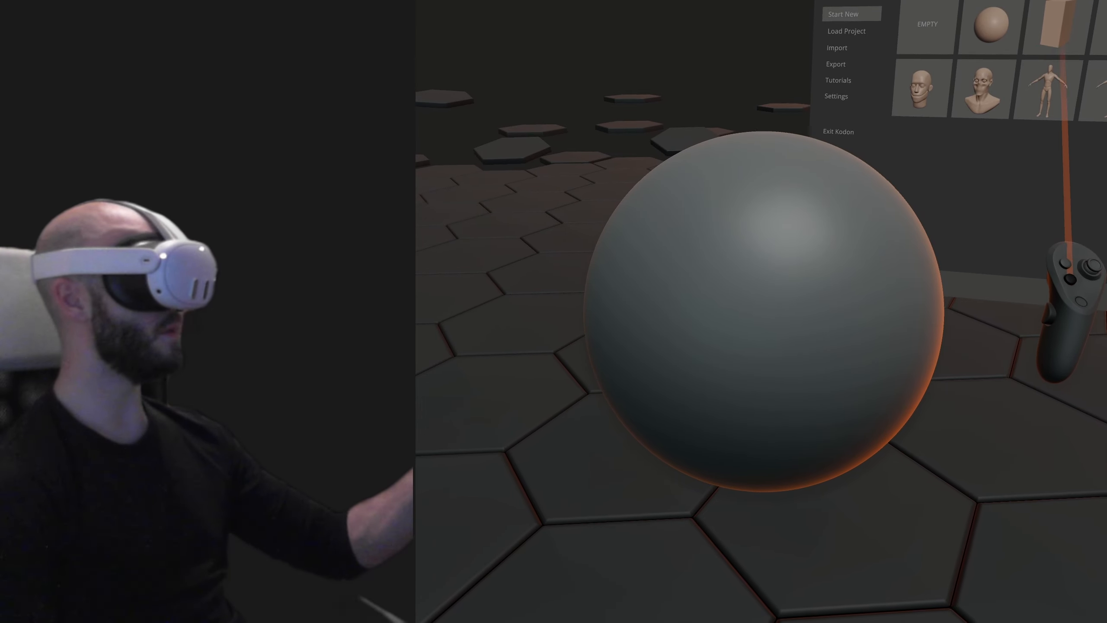
# - Examine the scene outliner, environment light, color and materials, and grid display options
pyautogui.click(1062, 47)
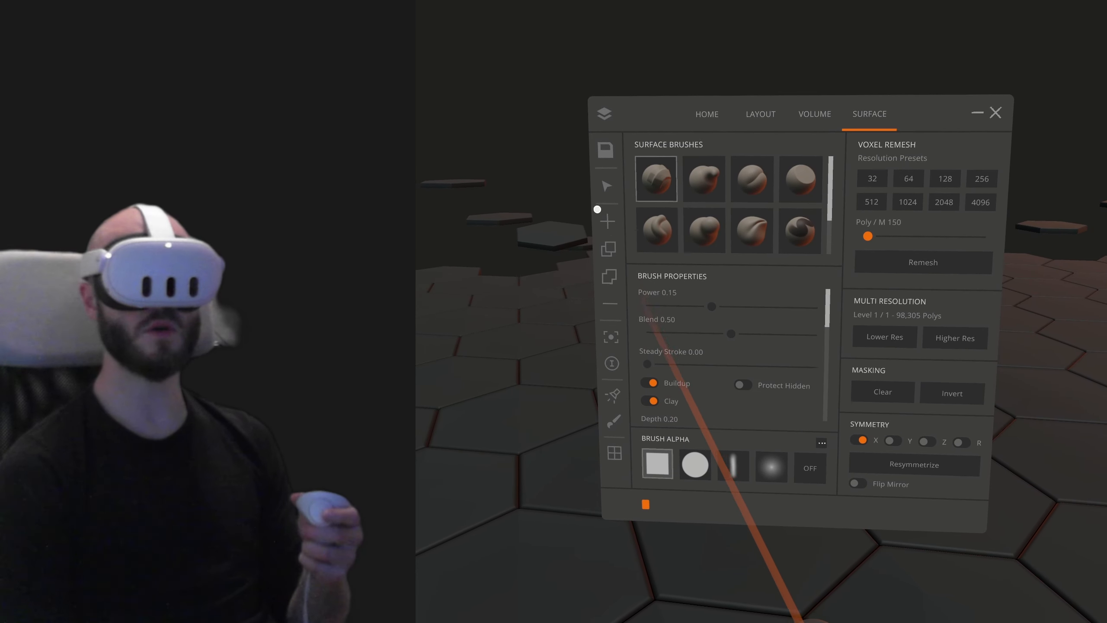
pyautogui.click(605, 113)
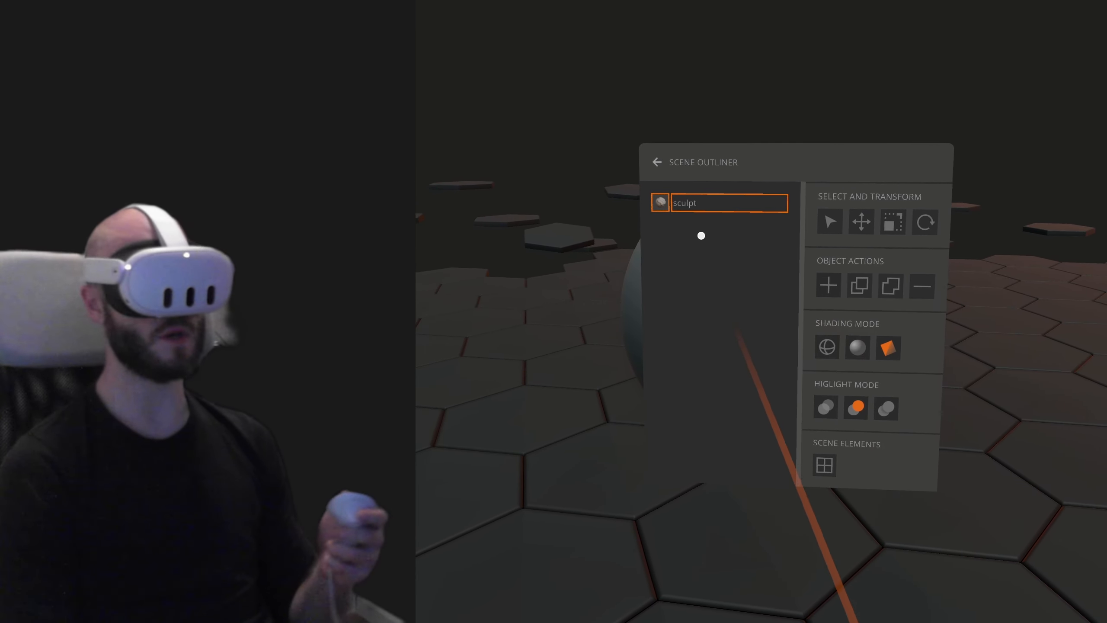
pyautogui.click(657, 162)
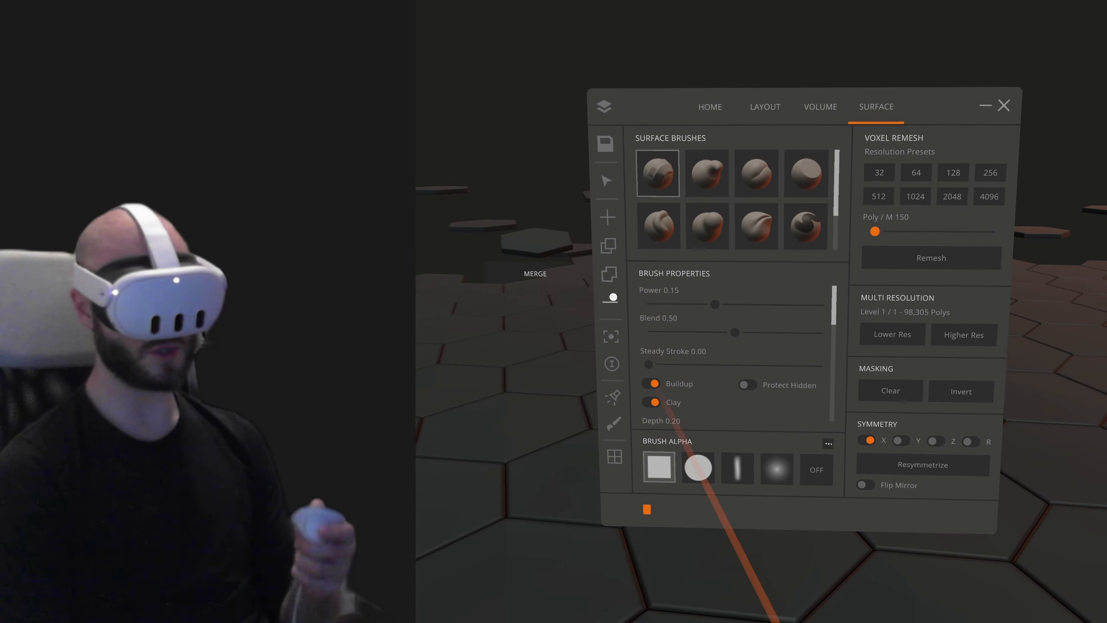
pyautogui.click(612, 397)
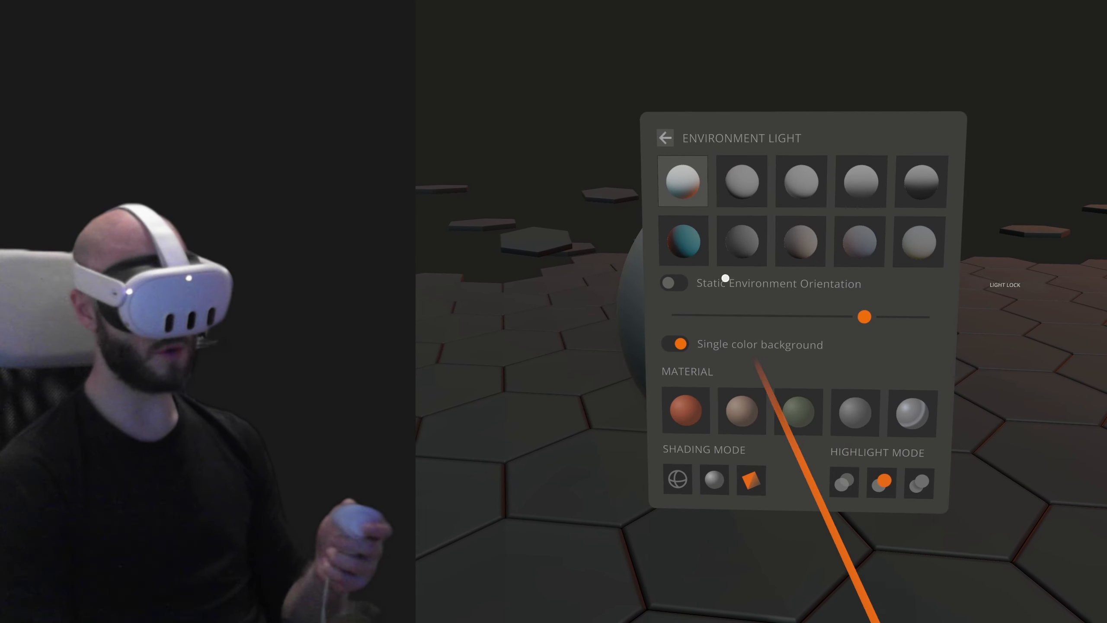
pyautogui.click(665, 144)
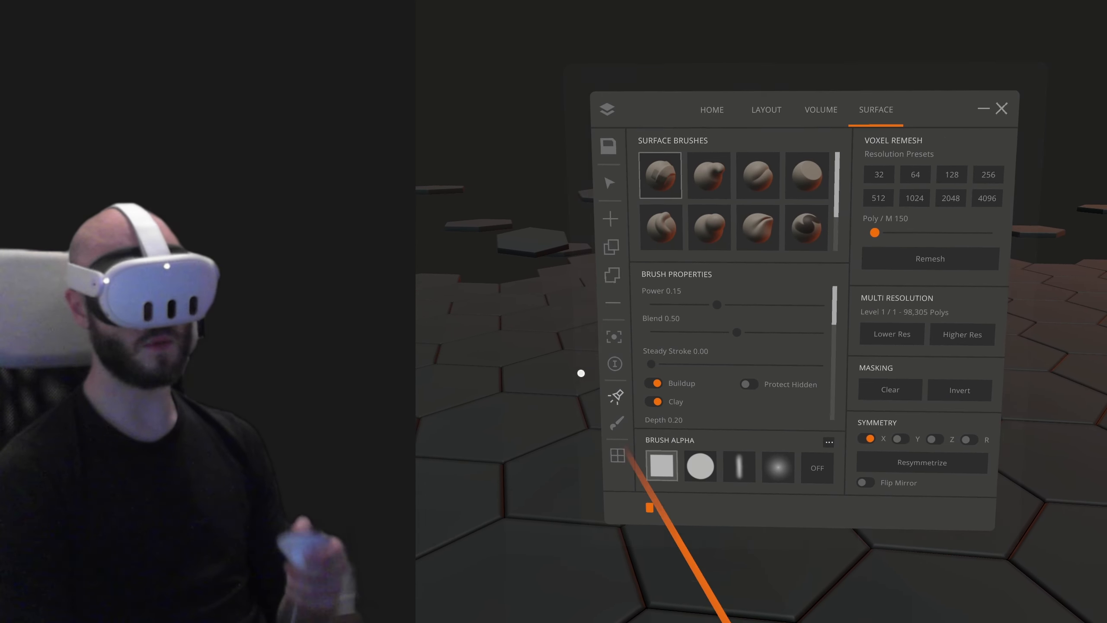
pyautogui.click(616, 422)
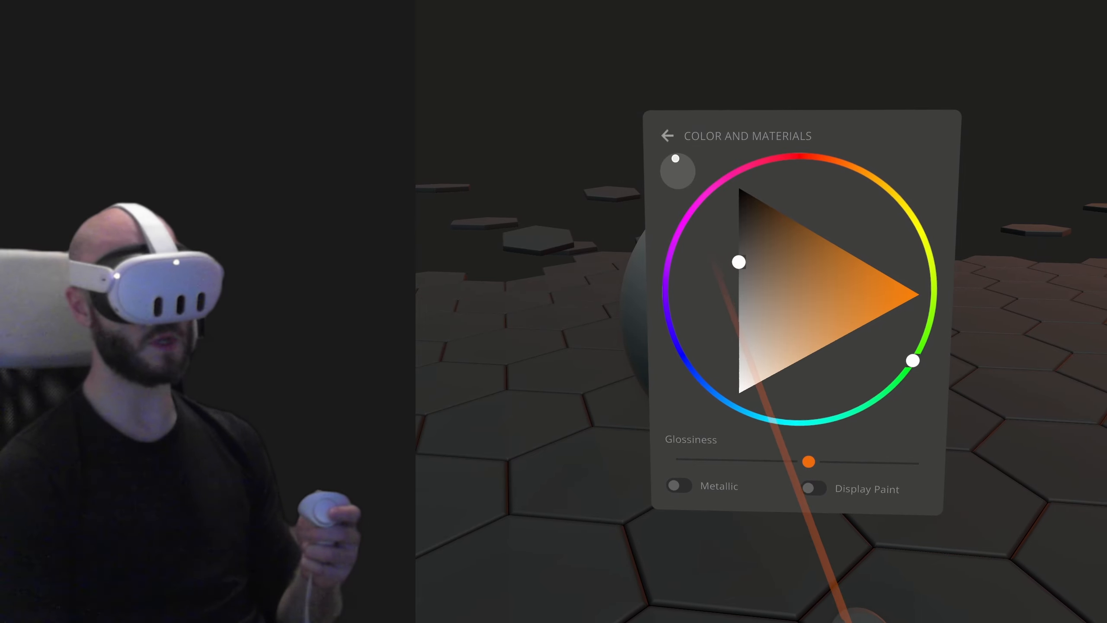
pyautogui.click(668, 132)
pyautogui.click(612, 470)
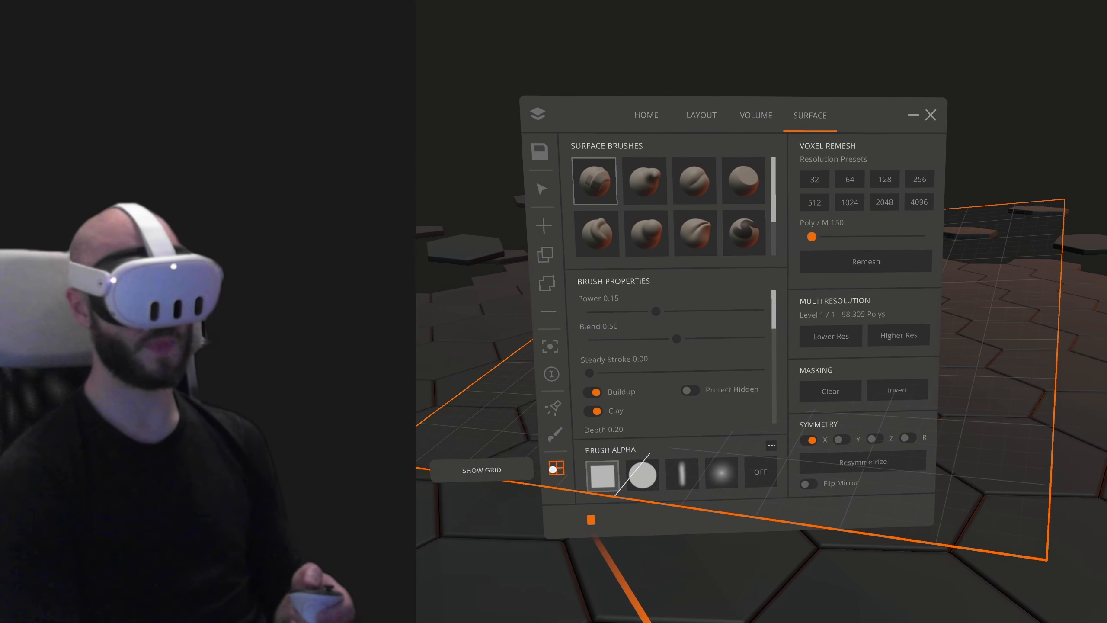
pyautogui.click(552, 469)
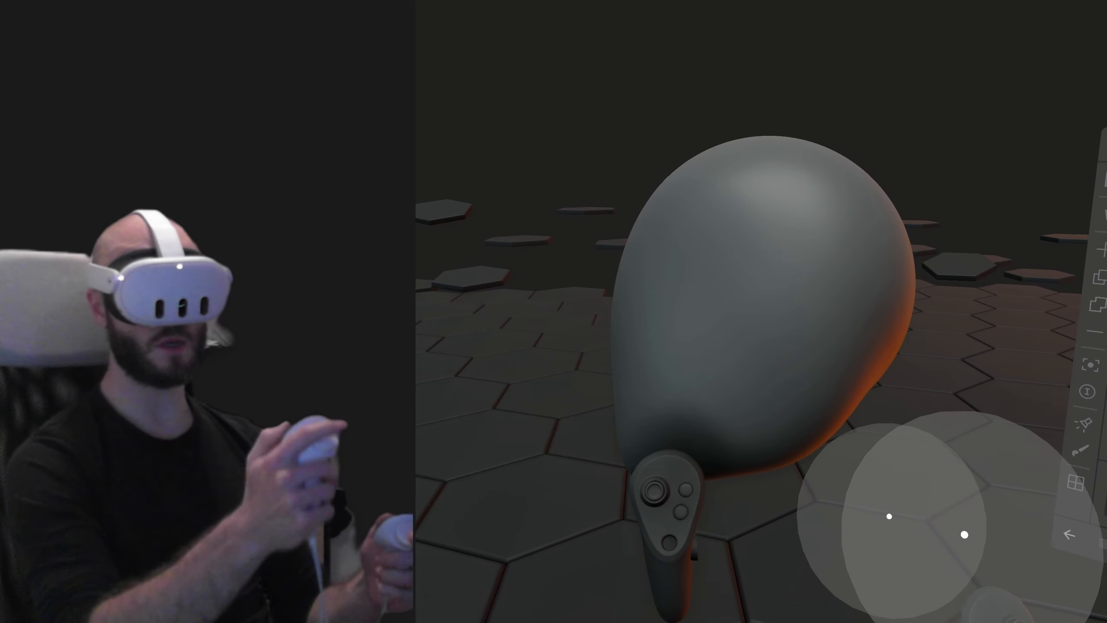
# - Try a pinched crease stroke diagonally across the front of the rounded form, and undo it
pyautogui.moveTo(775, 309); pyautogui.dragTo(843, 436)
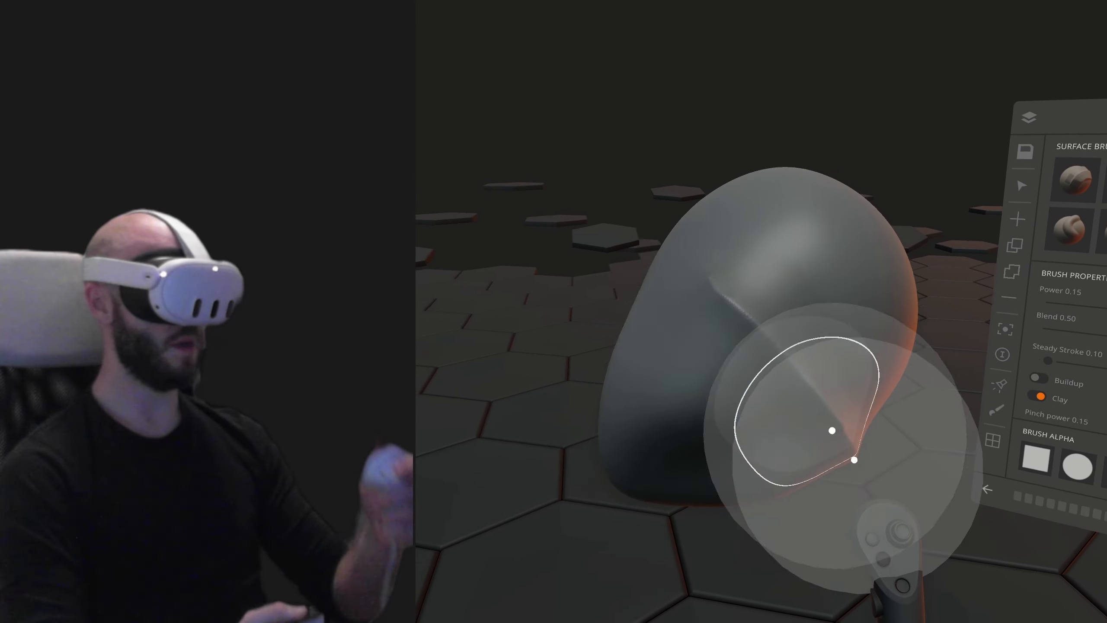
pyautogui.hotkey('ctrl', 'z')
# - Reshape the form into a rough head profile with a rounded cranium and a narrower lower part, adjusting the brush size
pyautogui.moveTo(886, 349)
pyautogui.mouseDown()
pyautogui.moveTo(667, 366)
pyautogui.moveTo(903, 291)
pyautogui.moveTo(706, 362)
pyautogui.mouseUp()
pyautogui.moveTo(870, 351)
pyautogui.mouseDown()
pyautogui.moveTo(718, 332)
pyautogui.moveTo(865, 391)
pyautogui.mouseUp()
pyautogui.moveTo(915, 381); pyautogui.dragTo(870, 324, button='middle')
pyautogui.moveTo(870, 324); pyautogui.dragTo(875, 284)
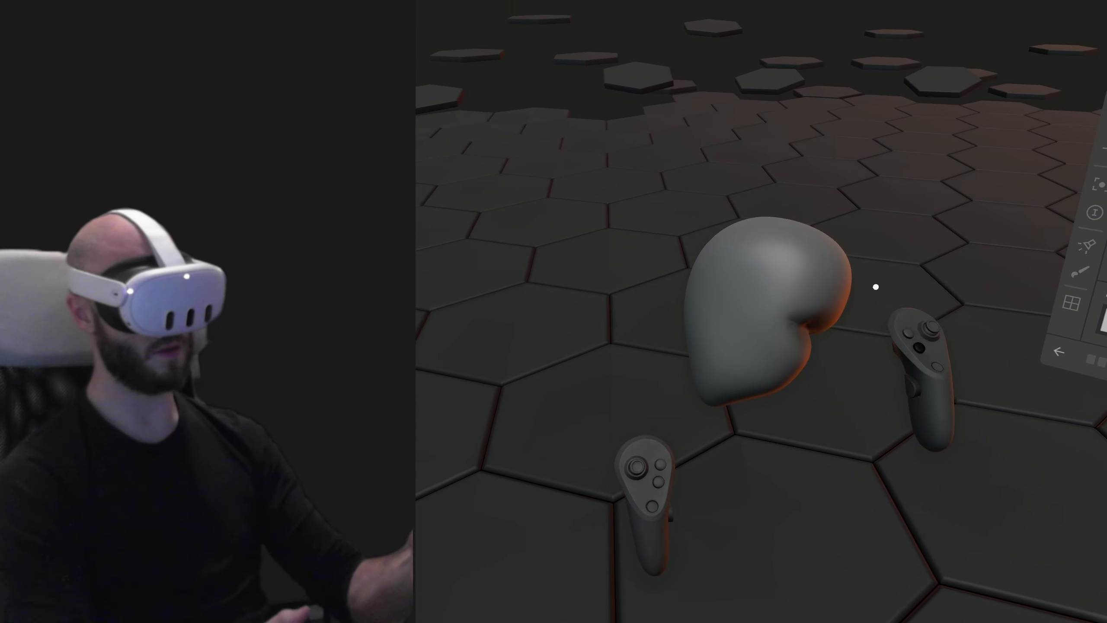
pyautogui.scroll(-3, 811, 366)
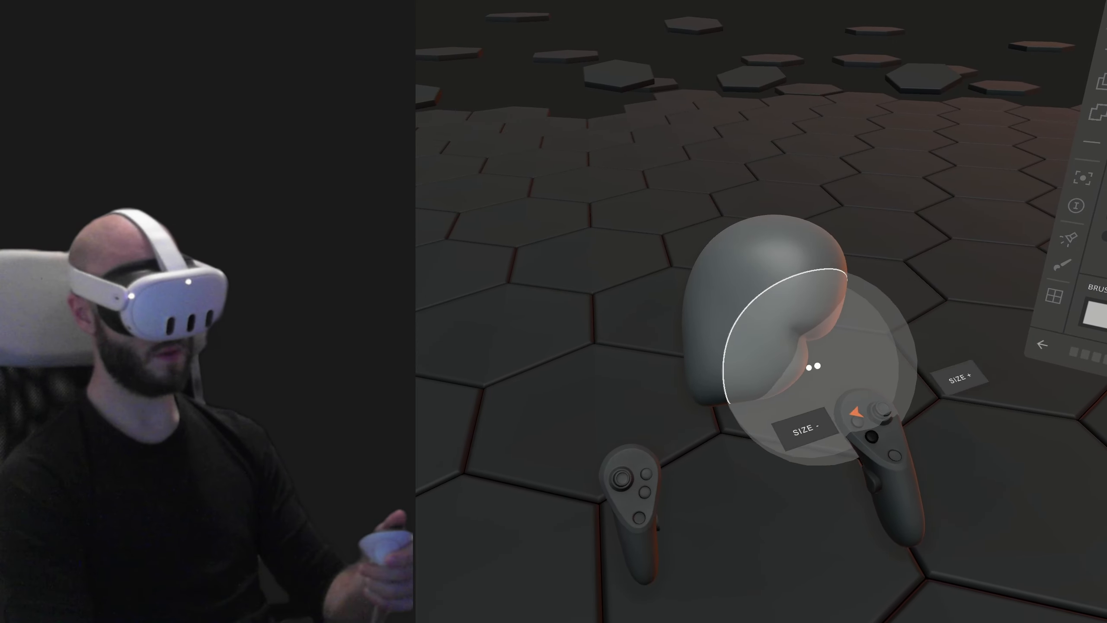
pyautogui.scroll(-5, 890, 272)
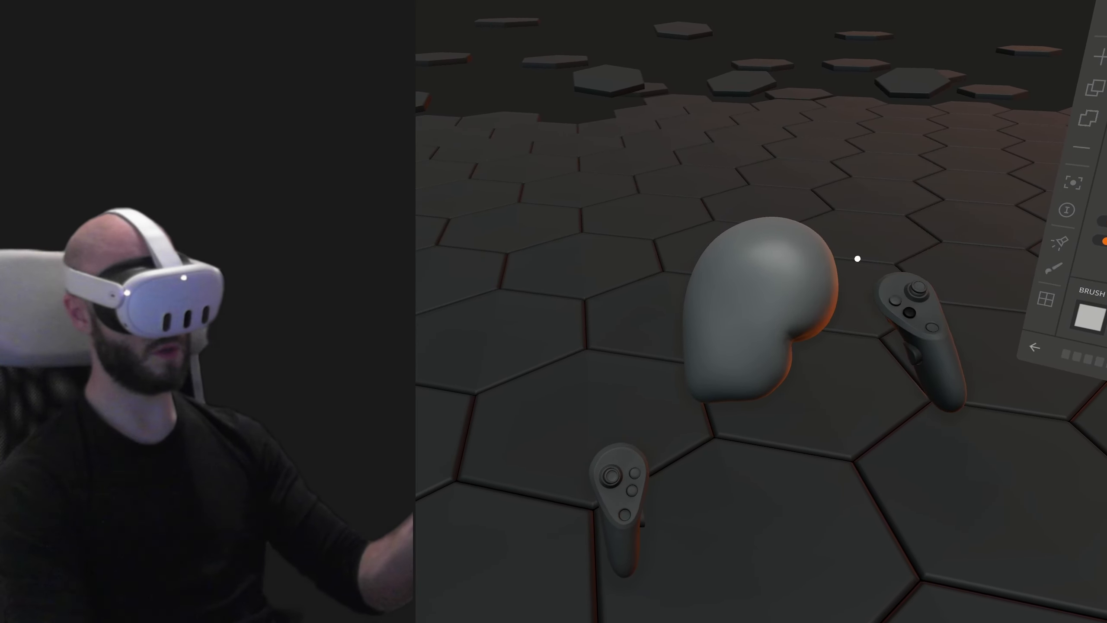
pyautogui.moveTo(835, 202)
pyautogui.mouseDown(button='middle')
pyautogui.moveTo(907, 269)
pyautogui.moveTo(924, 186)
pyautogui.moveTo(932, 271)
pyautogui.moveTo(951, 304)
pyautogui.mouseUp(button='middle')
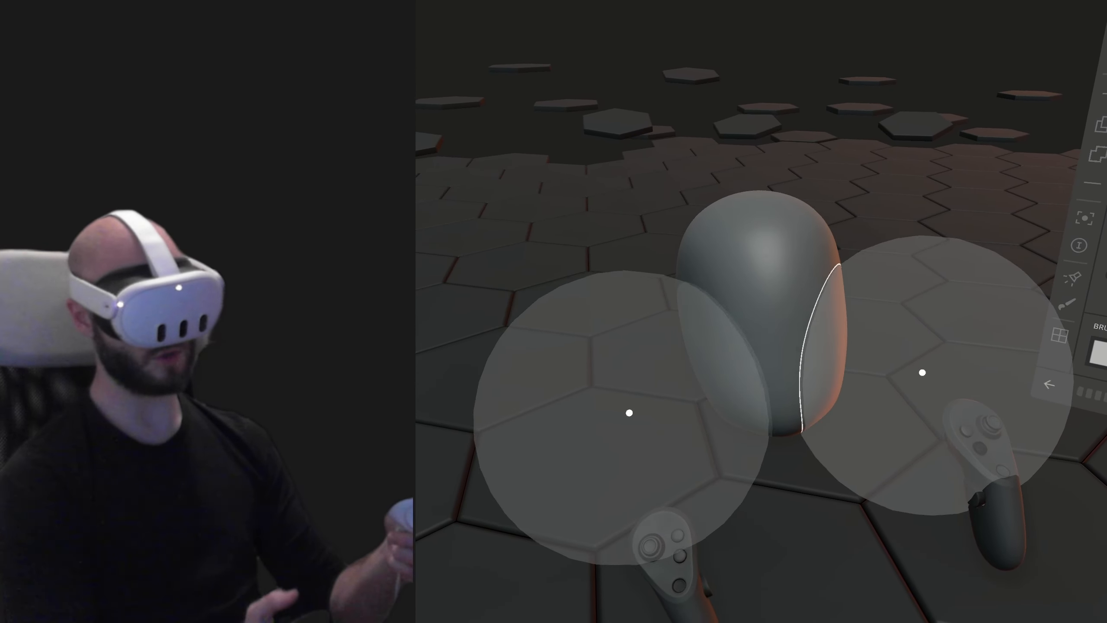
# - Use the Move brush to lengthen the head symmetrically and refine the cranium, sides and tapered jaw
pyautogui.moveTo(922, 372)
pyautogui.mouseDown(button='middle')
pyautogui.moveTo(998, 438)
pyautogui.moveTo(924, 418)
pyautogui.moveTo(969, 457)
pyautogui.moveTo(862, 482)
pyautogui.moveTo(904, 373)
pyautogui.moveTo(809, 373)
pyautogui.mouseUp(button='middle')
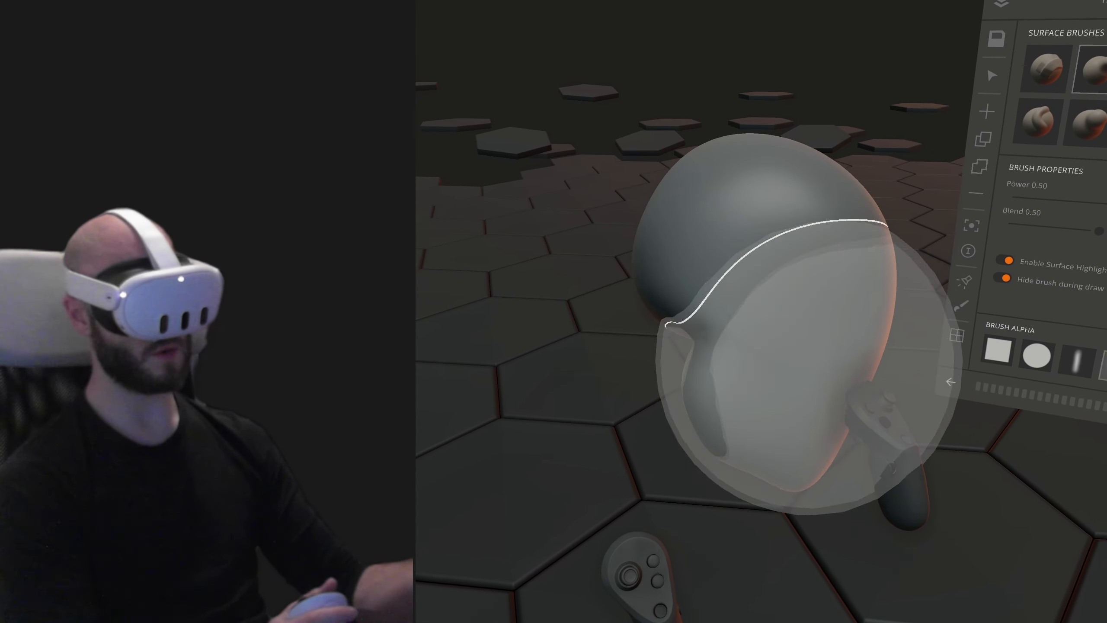
pyautogui.moveTo(809, 366); pyautogui.dragTo(692, 322)
pyautogui.moveTo(692, 321)
pyautogui.mouseDown(button='middle')
pyautogui.moveTo(788, 314)
pyautogui.moveTo(955, 349)
pyautogui.moveTo(904, 321)
pyautogui.moveTo(953, 415)
pyautogui.moveTo(996, 440)
pyautogui.mouseUp(button='middle')
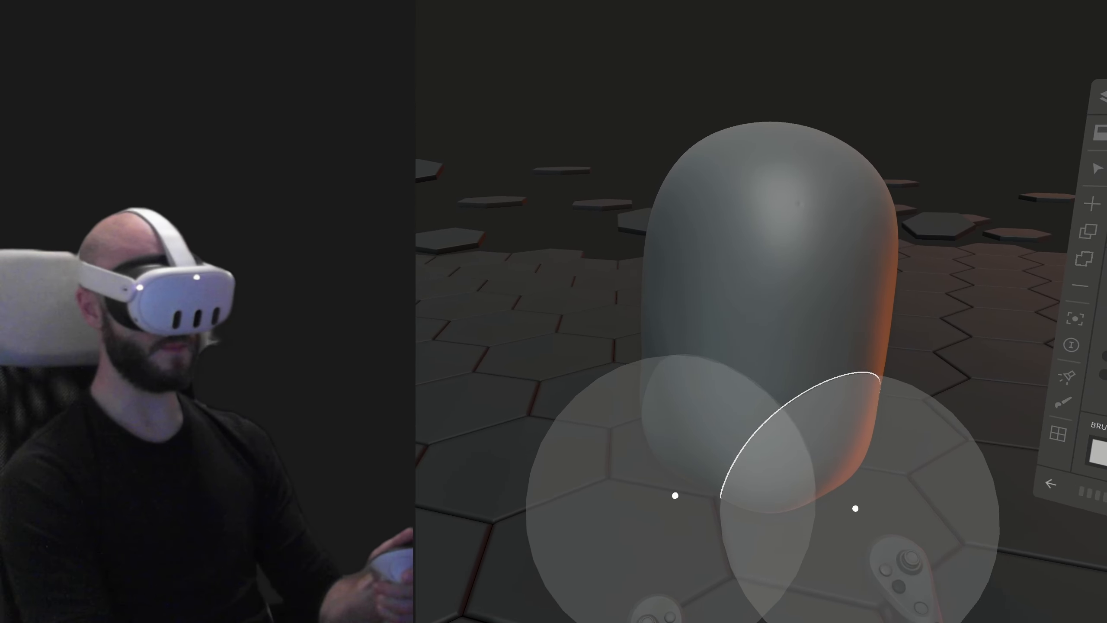
pyautogui.moveTo(881, 608)
pyautogui.mouseDown(button='middle')
pyautogui.moveTo(946, 571)
pyautogui.moveTo(982, 600)
pyautogui.mouseUp(button='middle')
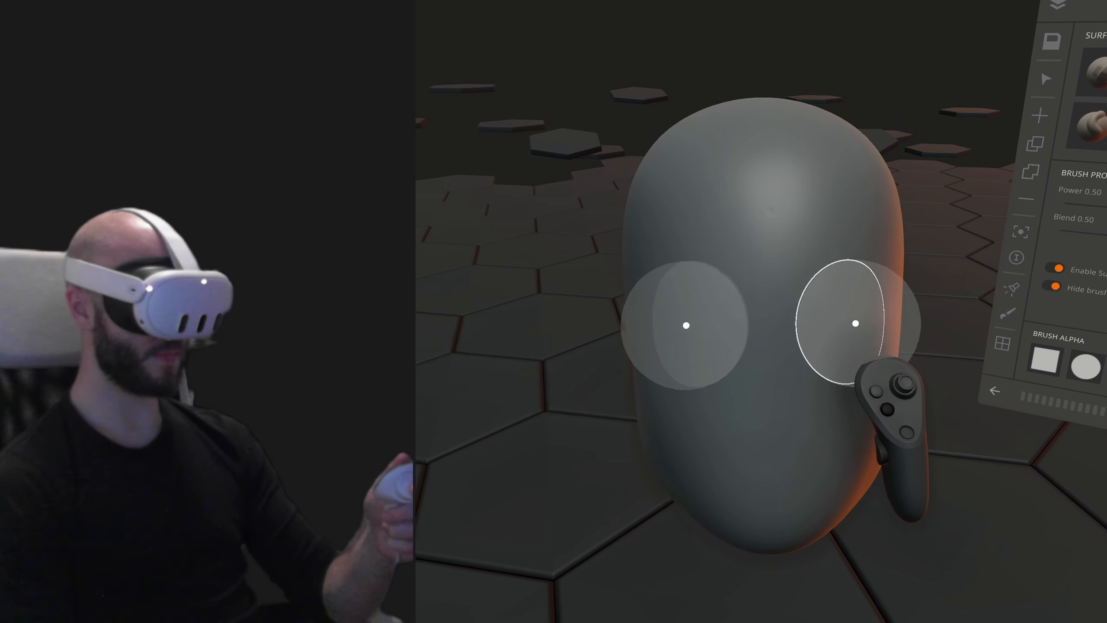
pyautogui.moveTo(965, 458)
pyautogui.mouseDown(button='middle')
pyautogui.moveTo(939, 406)
pyautogui.moveTo(876, 359)
pyautogui.mouseUp(button='middle')
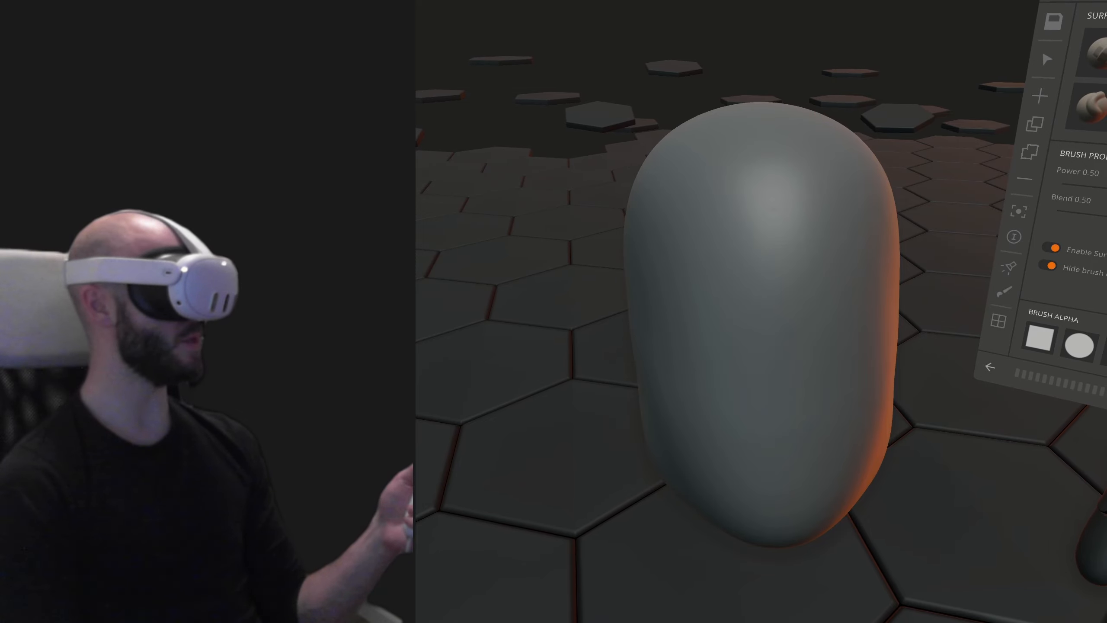
pyautogui.moveTo(1094, 546)
pyautogui.mouseDown(button='middle')
pyautogui.moveTo(939, 444)
pyautogui.moveTo(891, 362)
pyautogui.moveTo(896, 318)
pyautogui.mouseUp(button='middle')
pyautogui.moveTo(895, 319); pyautogui.dragTo(754, 362)
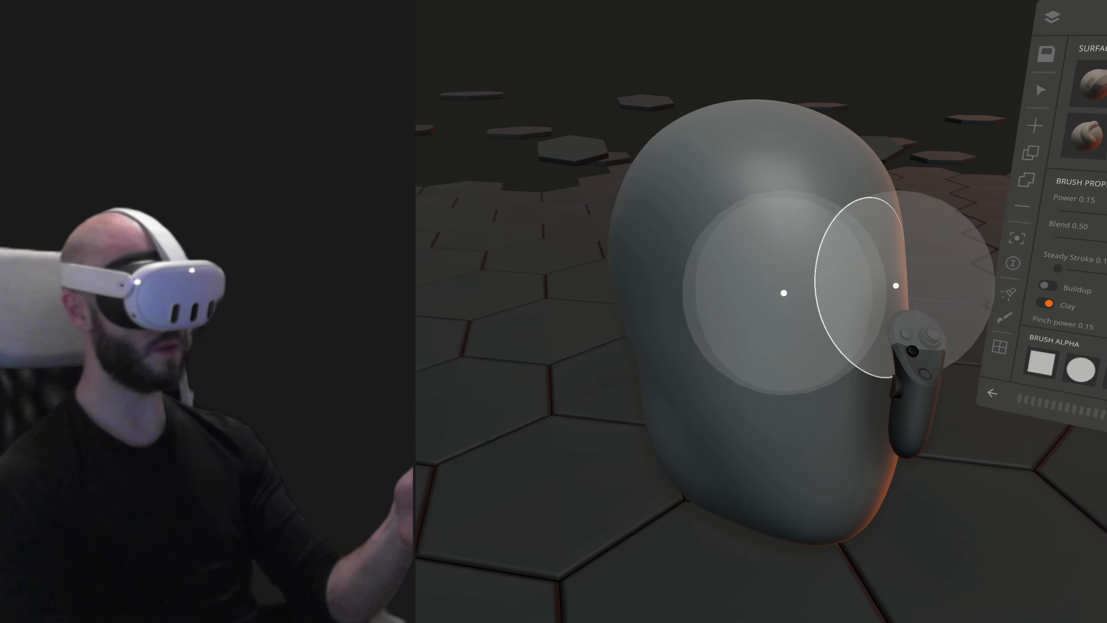
# - Carve a deep horizontal eye-socket band below the forehead with the crease brush at power 0.15
pyautogui.moveTo(786, 302)
pyautogui.mouseDown()
pyautogui.moveTo(704, 328)
pyautogui.moveTo(879, 298)
pyautogui.moveTo(887, 281)
pyautogui.mouseUp()
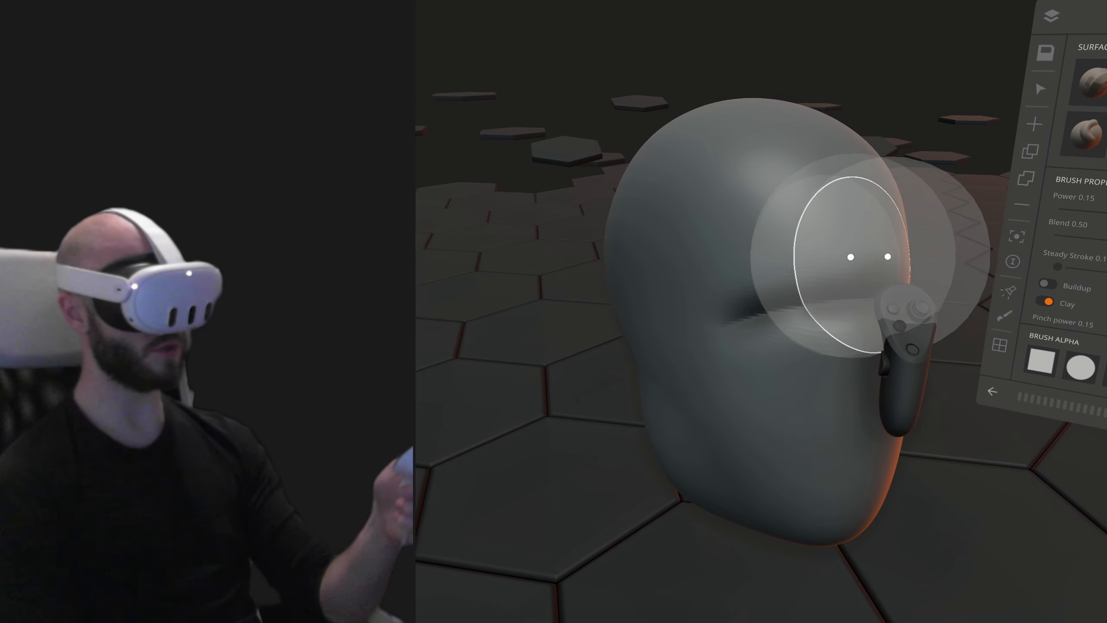
pyautogui.moveTo(786, 306); pyautogui.dragTo(899, 299, button='middle')
pyautogui.moveTo(810, 307); pyautogui.dragTo(889, 331)
# - Crease the cheekbone edges along both sides of the face and define the planes down to the jaw
pyautogui.moveTo(889, 349)
pyautogui.mouseDown(button='middle')
pyautogui.moveTo(852, 393)
pyautogui.moveTo(893, 409)
pyautogui.mouseUp(button='middle')
pyautogui.moveTo(893, 409)
pyautogui.mouseDown()
pyautogui.moveTo(878, 359)
pyautogui.moveTo(848, 471)
pyautogui.moveTo(706, 502)
pyautogui.mouseUp()
pyautogui.moveTo(707, 502)
pyautogui.mouseDown(button='middle')
pyautogui.moveTo(781, 509)
pyautogui.moveTo(907, 451)
pyautogui.moveTo(904, 477)
pyautogui.mouseUp(button='middle')
pyautogui.moveTo(887, 469); pyautogui.dragTo(770, 523)
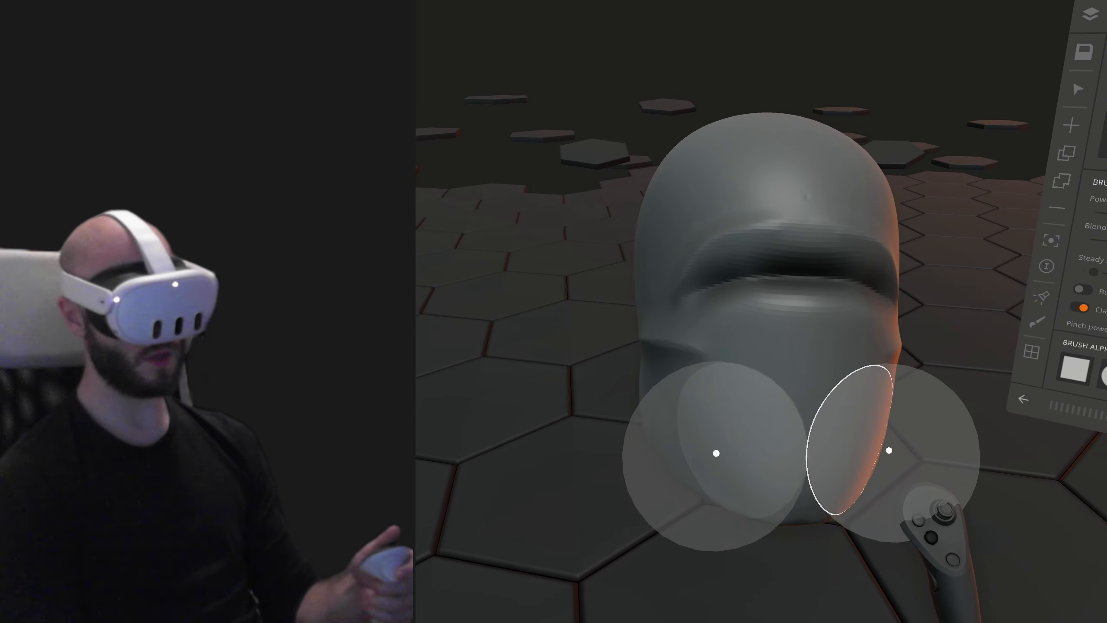
# - Adjust the jaw, cheeks and brow proportions with a large Move brush at power 0.50
pyautogui.moveTo(889, 450)
pyautogui.mouseDown(button='middle')
pyautogui.moveTo(921, 470)
pyautogui.moveTo(860, 443)
pyautogui.mouseUp(button='middle')
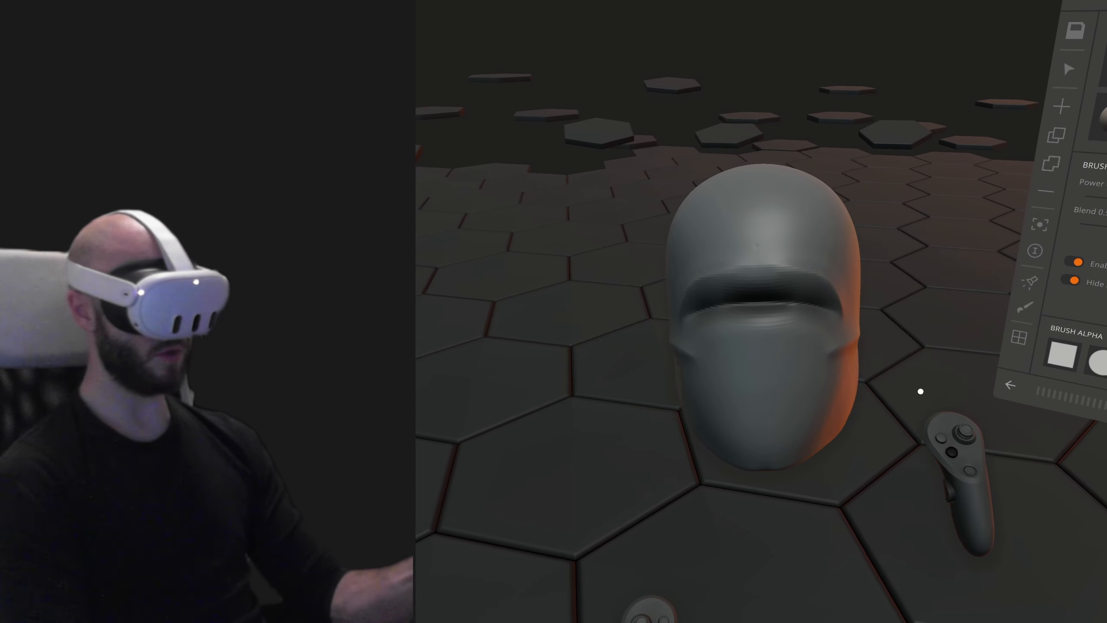
pyautogui.moveTo(921, 391)
pyautogui.mouseDown(button='middle')
pyautogui.moveTo(908, 423)
pyautogui.moveTo(862, 458)
pyautogui.mouseUp(button='middle')
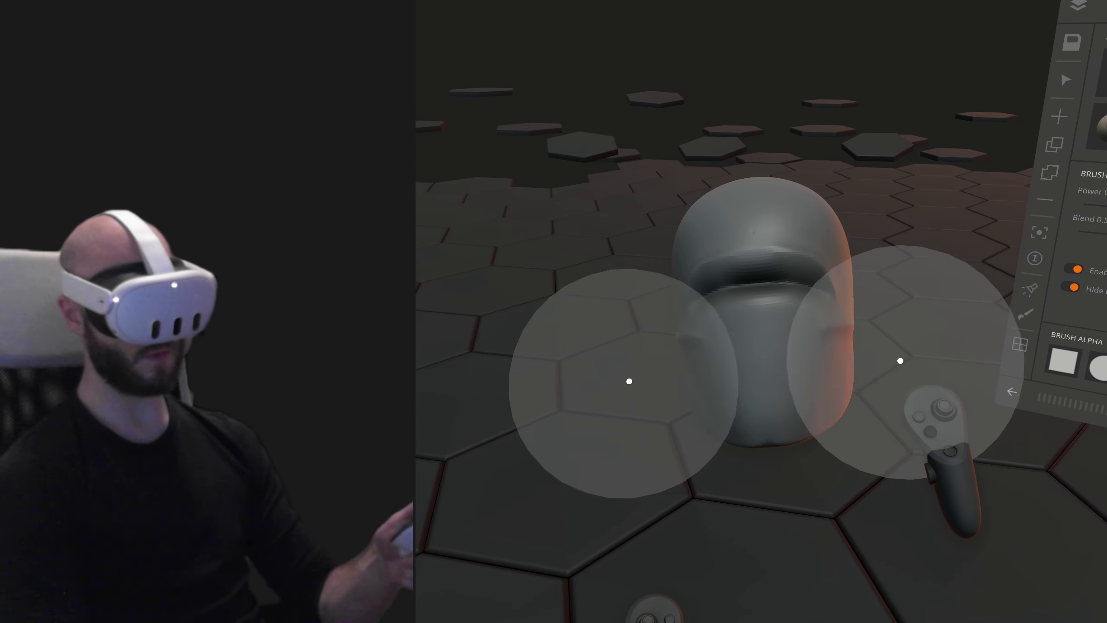
pyautogui.moveTo(899, 319)
pyautogui.mouseDown(button='middle')
pyautogui.moveTo(783, 286)
pyautogui.moveTo(775, 250)
pyautogui.moveTo(861, 233)
pyautogui.moveTo(832, 202)
pyautogui.moveTo(847, 116)
pyautogui.moveTo(956, 145)
pyautogui.mouseUp(button='middle')
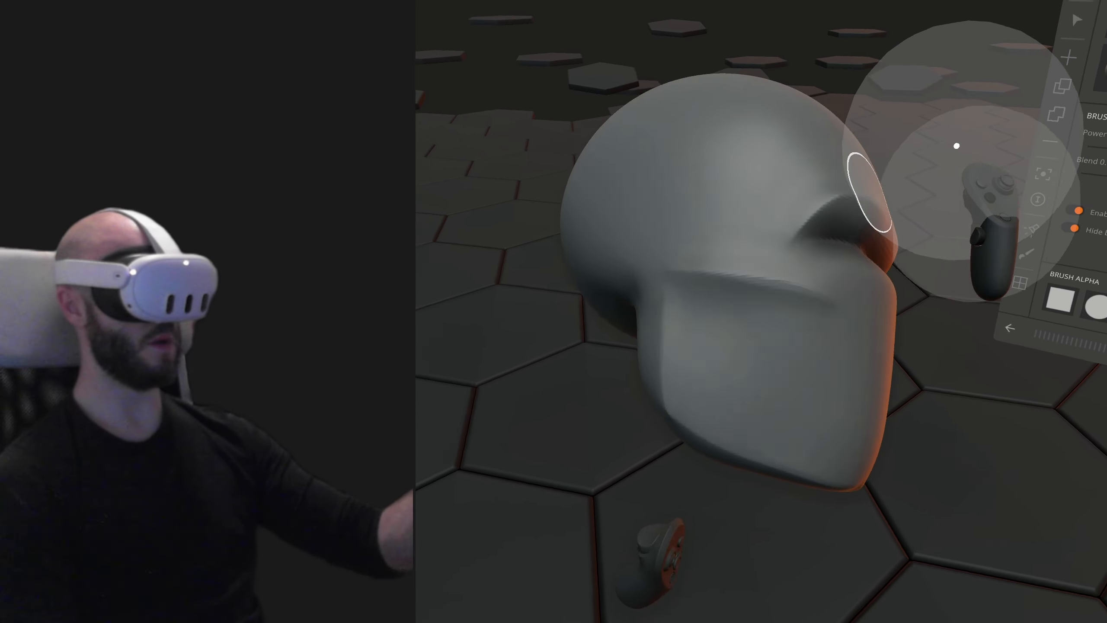
pyautogui.moveTo(1015, 225)
pyautogui.mouseDown(button='middle')
pyautogui.moveTo(942, 222)
pyautogui.moveTo(951, 319)
pyautogui.mouseUp(button='middle')
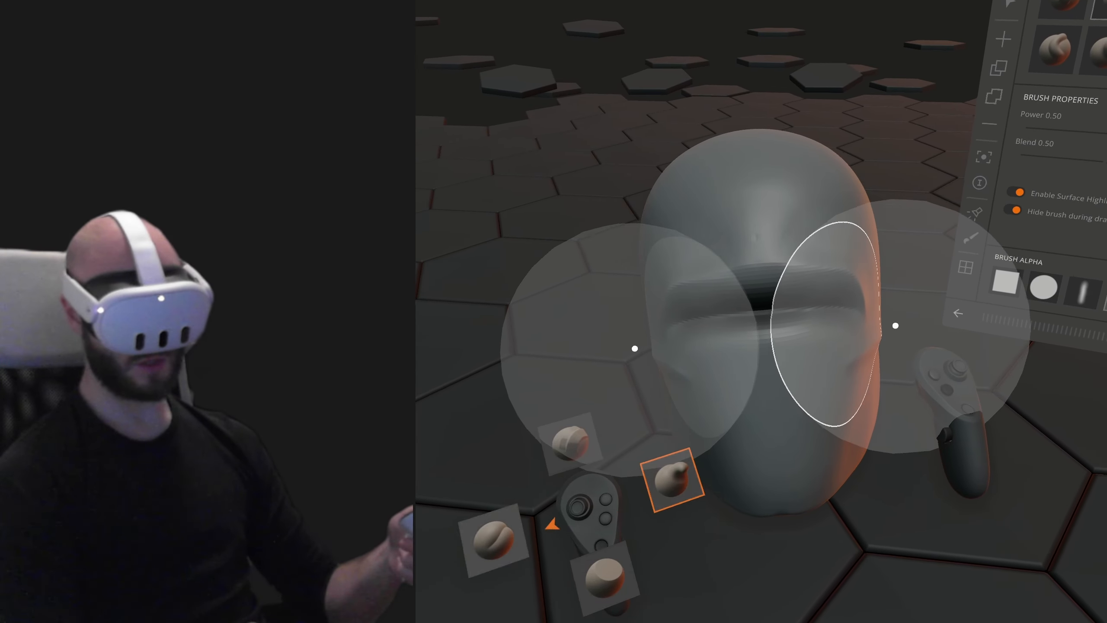
# - Crease the brow ridges and forehead planes above the eye-socket band with a smaller brush at power 0.15
pyautogui.click(672, 479)
pyautogui.scroll(-3, 902, 236)
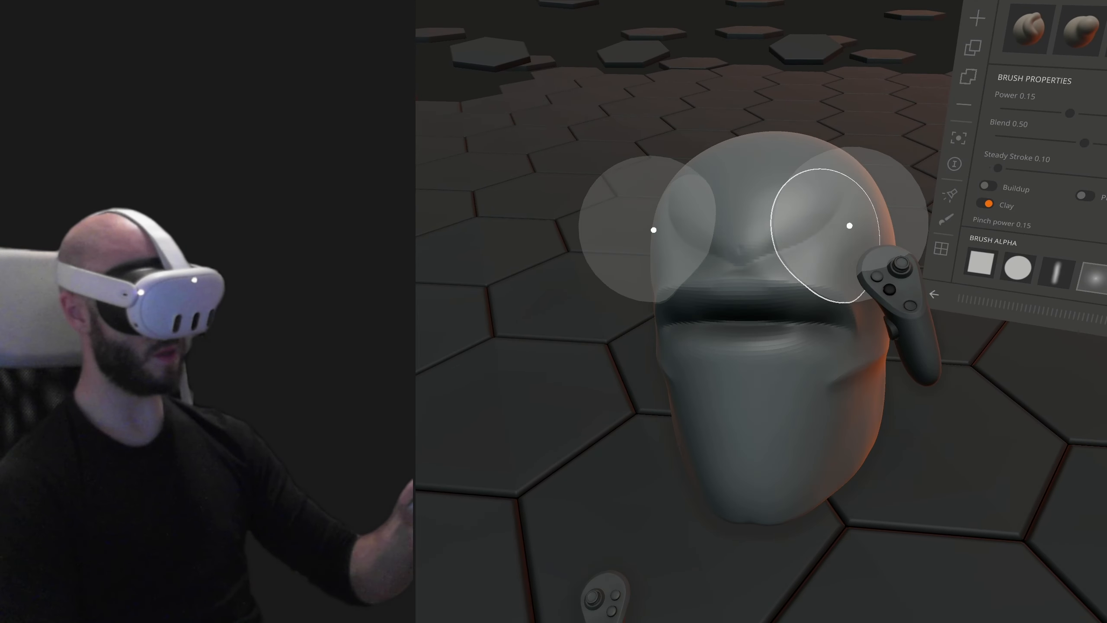
pyautogui.moveTo(848, 225); pyautogui.dragTo(823, 215, button='middle')
pyautogui.moveTo(725, 261); pyautogui.dragTo(836, 209, button='middle')
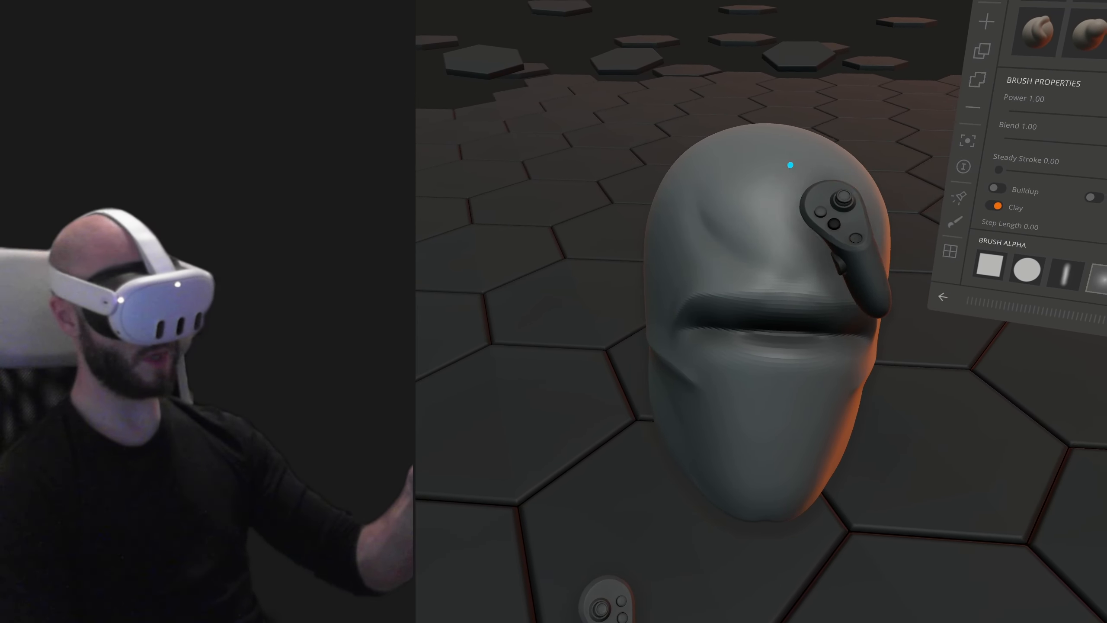
pyautogui.moveTo(790, 164); pyautogui.dragTo(894, 168, button='middle')
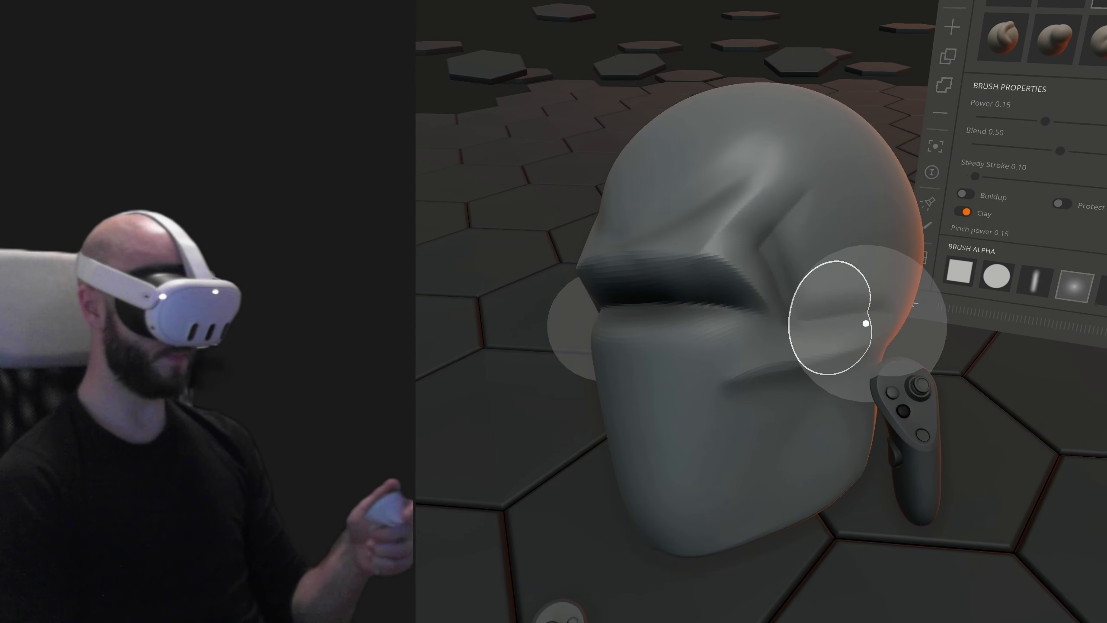
# - Refine the temples and the sides of the head to sharpen the skull's side planes
pyautogui.moveTo(978, 359); pyautogui.dragTo(968, 365, button='middle')
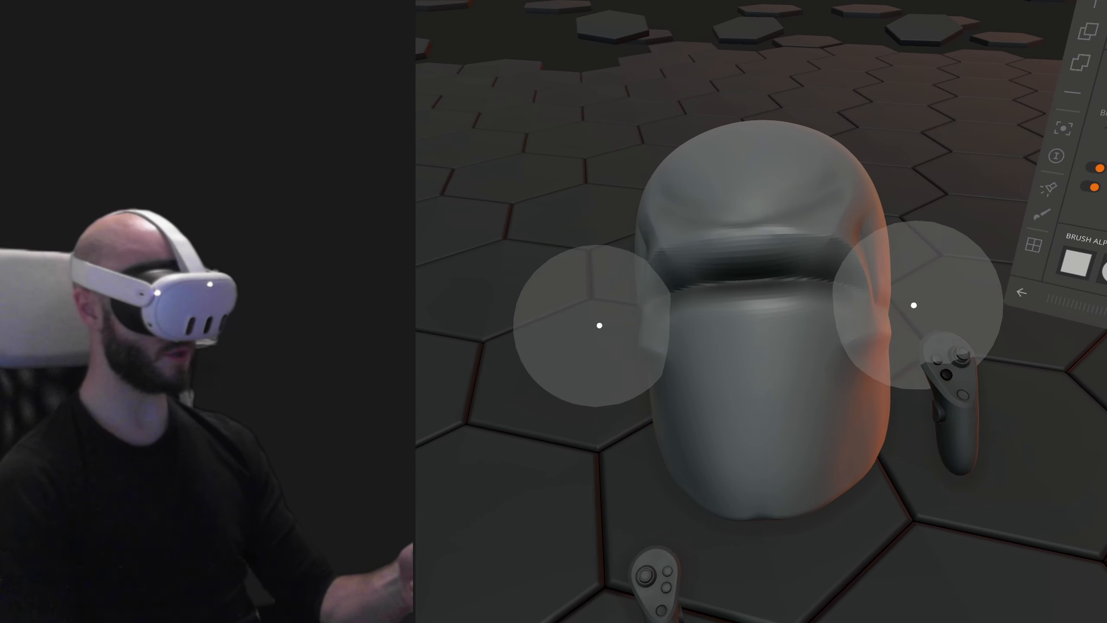
pyautogui.moveTo(863, 225); pyautogui.dragTo(1005, 299, button='middle')
pyautogui.moveTo(984, 445)
pyautogui.mouseDown(button='middle')
pyautogui.moveTo(978, 358)
pyautogui.moveTo(950, 467)
pyautogui.moveTo(998, 495)
pyautogui.mouseUp(button='middle')
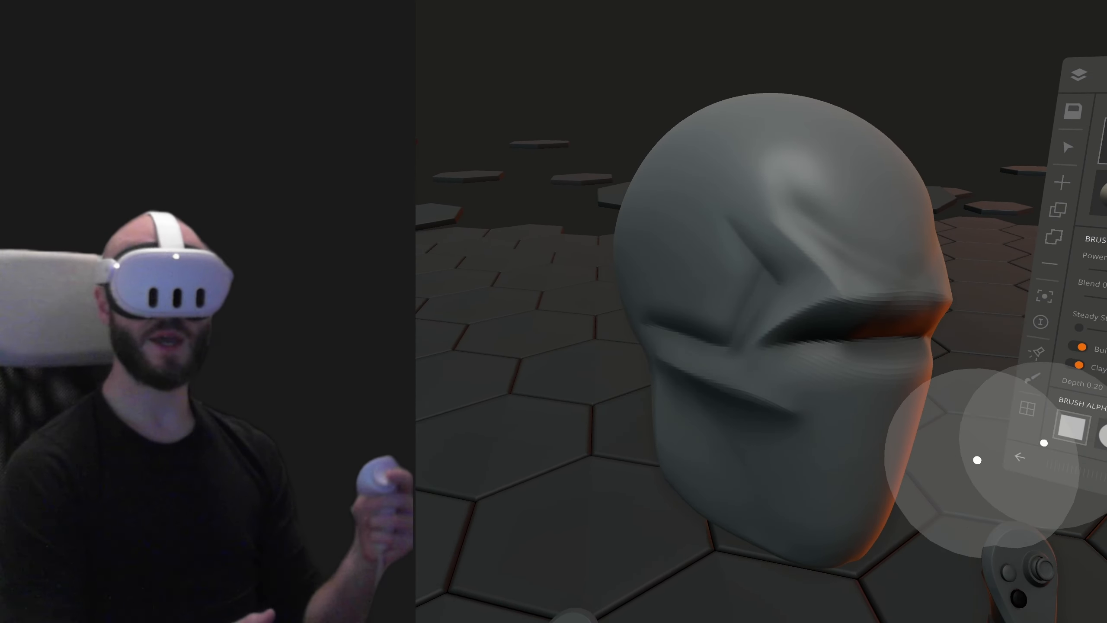
# - Try a clay buildup stroke along the side of the head, and undo it
pyautogui.moveTo(1031, 552); pyautogui.dragTo(1086, 586, button='middle')
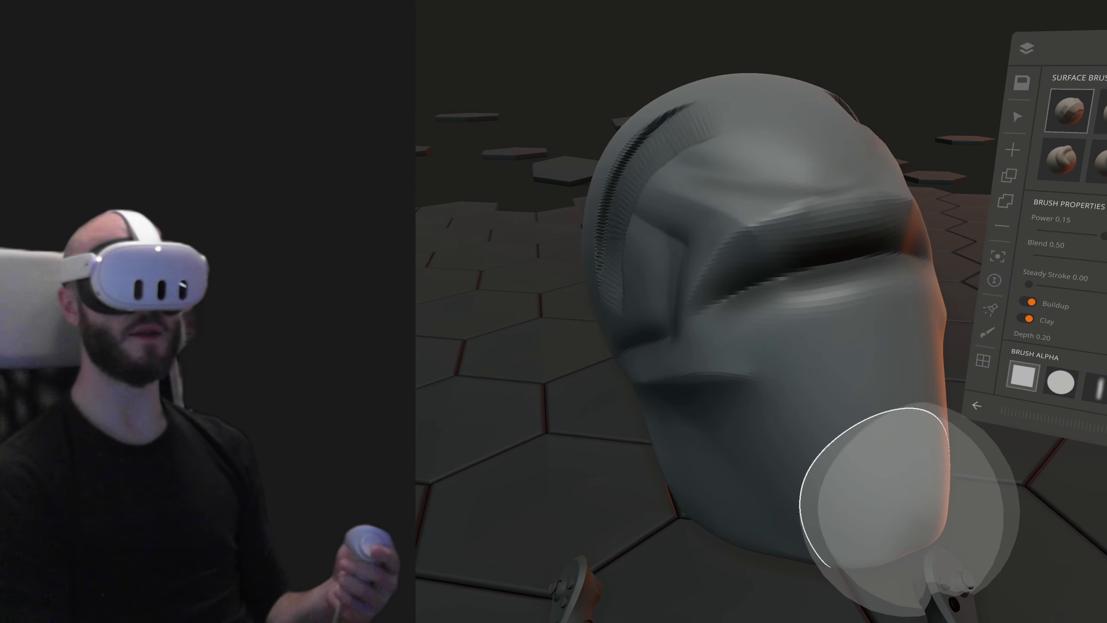
pyautogui.hotkey('ctrl', 'z')
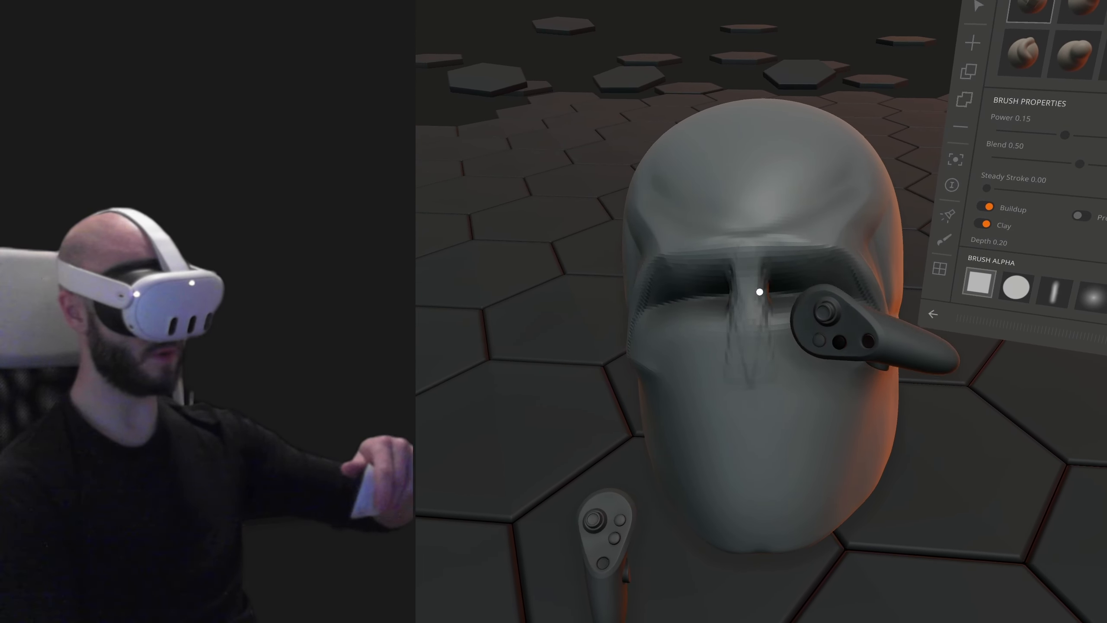
# - Build up clay over the center of the brow above the nose bridge with the square alpha
pyautogui.moveTo(810, 245)
pyautogui.mouseDown()
pyautogui.moveTo(795, 259)
pyautogui.moveTo(772, 243)
pyautogui.mouseUp()
pyautogui.moveTo(828, 235); pyautogui.dragTo(811, 217, button='middle')
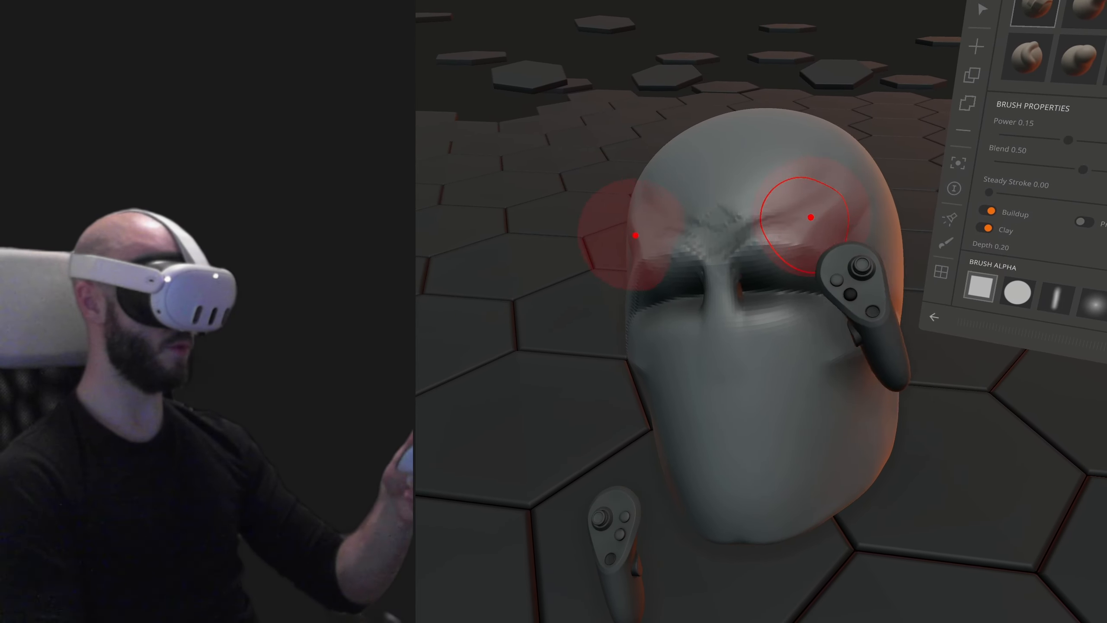
# - Carve the temples and the hollows of the cheeks toward the jaw with clay buildup strokes at power 0.15
pyautogui.moveTo(821, 220); pyautogui.dragTo(854, 247)
pyautogui.moveTo(854, 246); pyautogui.dragTo(775, 229, button='middle')
pyautogui.moveTo(774, 230); pyautogui.dragTo(812, 237)
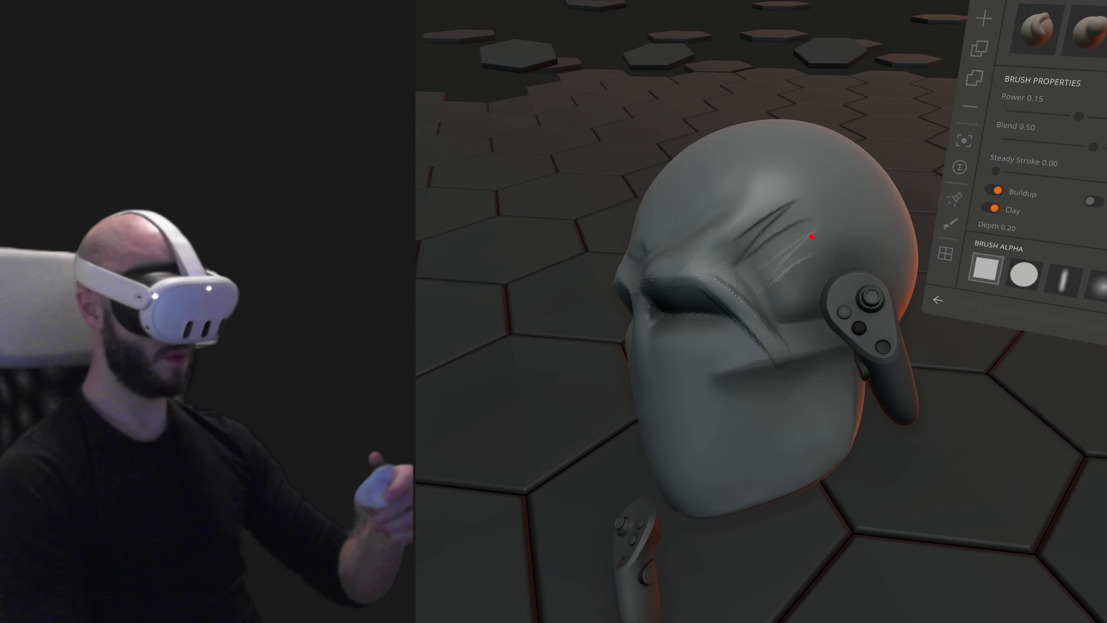
pyautogui.moveTo(820, 329); pyautogui.dragTo(823, 368, button='middle')
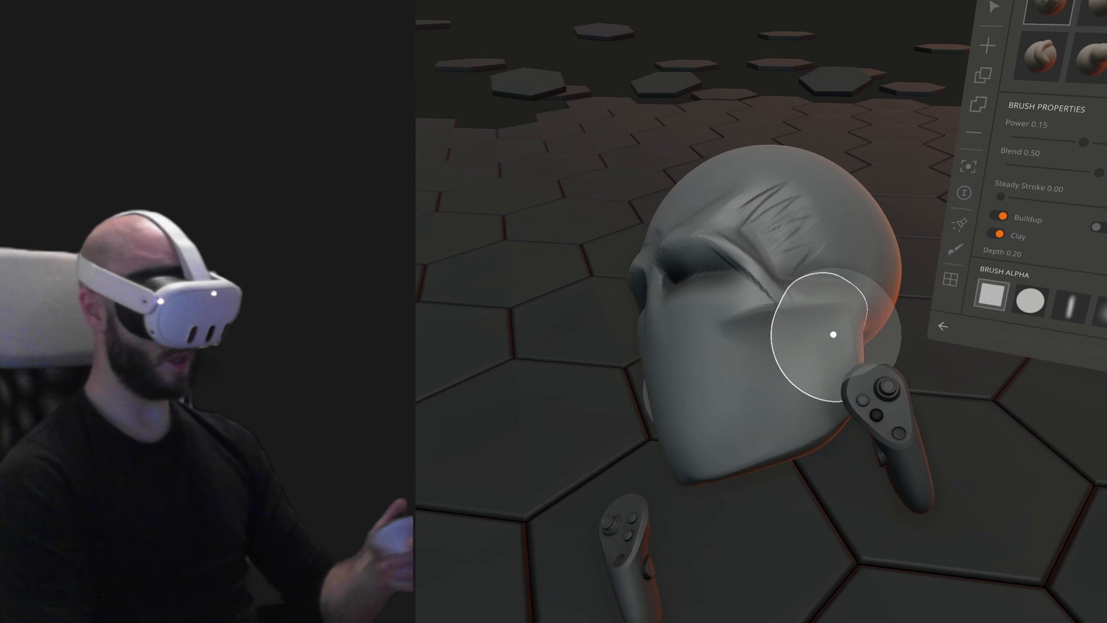
pyautogui.moveTo(806, 353); pyautogui.dragTo(759, 409)
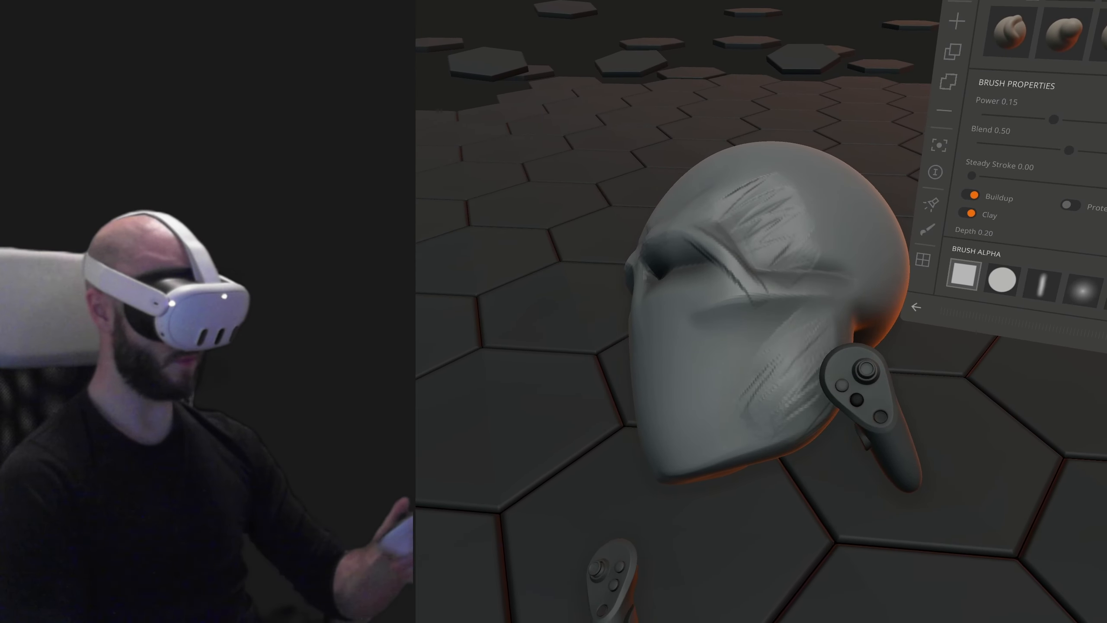
# - Add clay along the side of the jaw and reshape the lower face and cheekbones with the move brush
pyautogui.moveTo(784, 420)
pyautogui.mouseDown(button='middle')
pyautogui.moveTo(953, 440)
pyautogui.moveTo(875, 415)
pyautogui.mouseUp(button='middle')
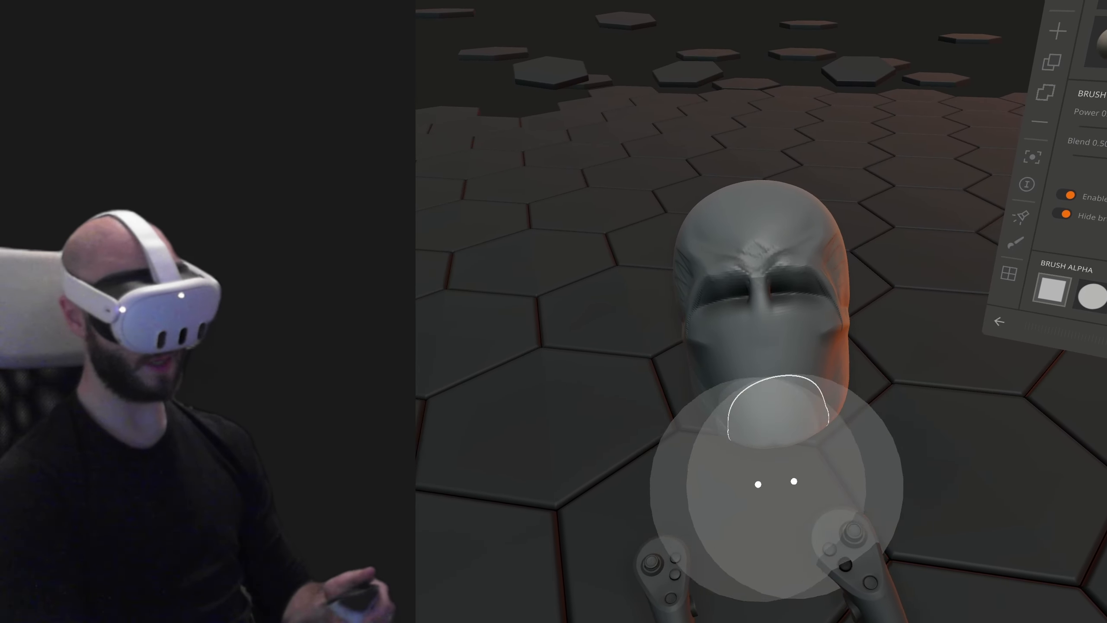
pyautogui.moveTo(790, 445)
pyautogui.mouseDown(button='middle')
pyautogui.moveTo(909, 417)
pyautogui.moveTo(971, 378)
pyautogui.mouseUp(button='middle')
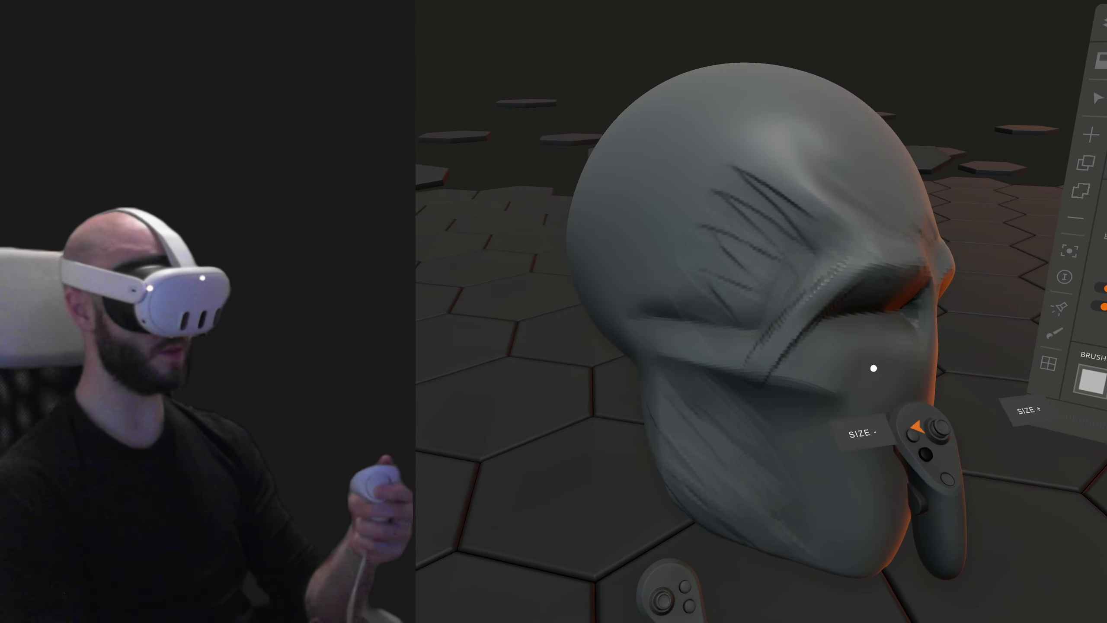
pyautogui.moveTo(894, 346)
pyautogui.mouseDown(button='middle')
pyautogui.moveTo(954, 346)
pyautogui.moveTo(969, 400)
pyautogui.moveTo(909, 363)
pyautogui.mouseUp(button='middle')
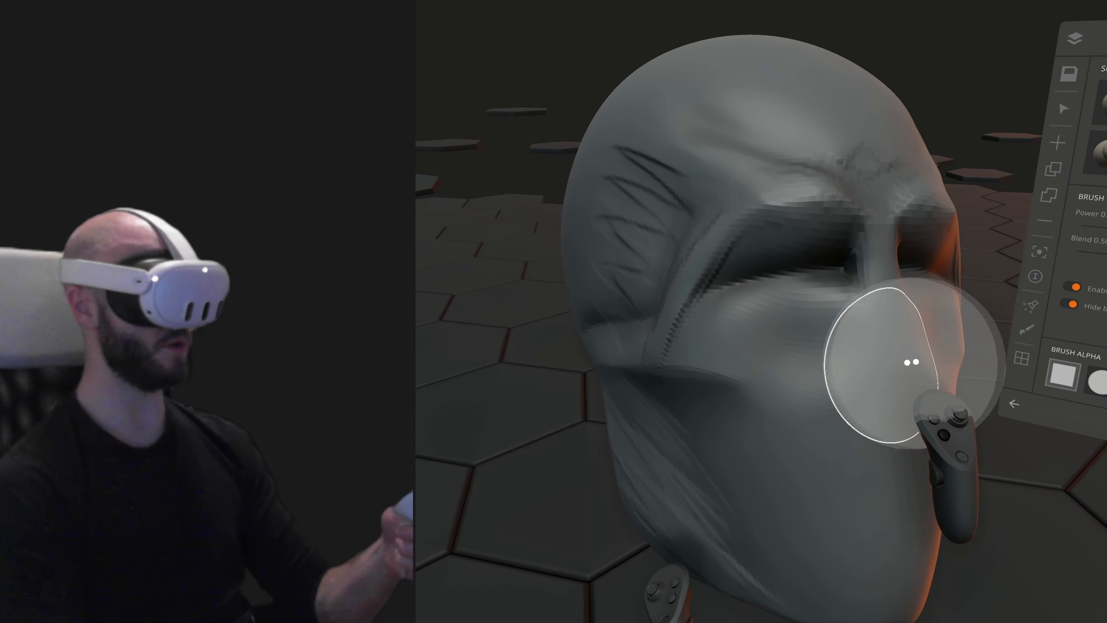
pyautogui.moveTo(816, 309)
pyautogui.mouseDown()
pyautogui.moveTo(766, 326)
pyautogui.moveTo(749, 262)
pyautogui.mouseUp()
pyautogui.moveTo(707, 361); pyautogui.dragTo(681, 318)
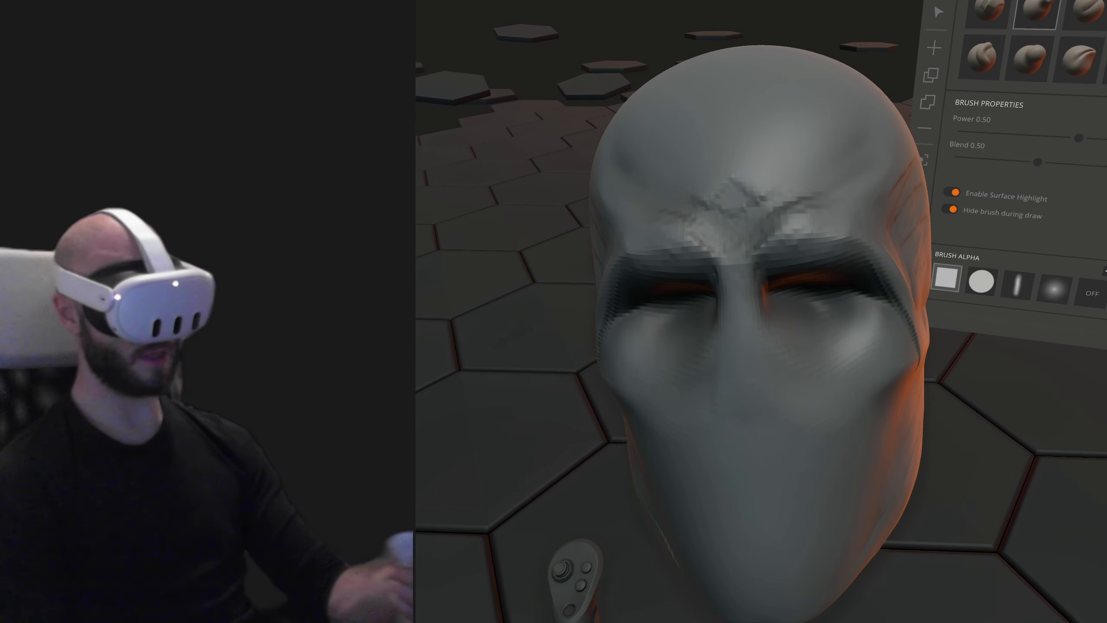
# - Reshape the eye sockets and brow ridges symmetrically with the move brush at power 0.50
pyautogui.moveTo(736, 262); pyautogui.dragTo(779, 118, button='middle')
pyautogui.moveTo(657, 235)
pyautogui.mouseDown()
pyautogui.moveTo(673, 274)
pyautogui.moveTo(667, 261)
pyautogui.mouseUp()
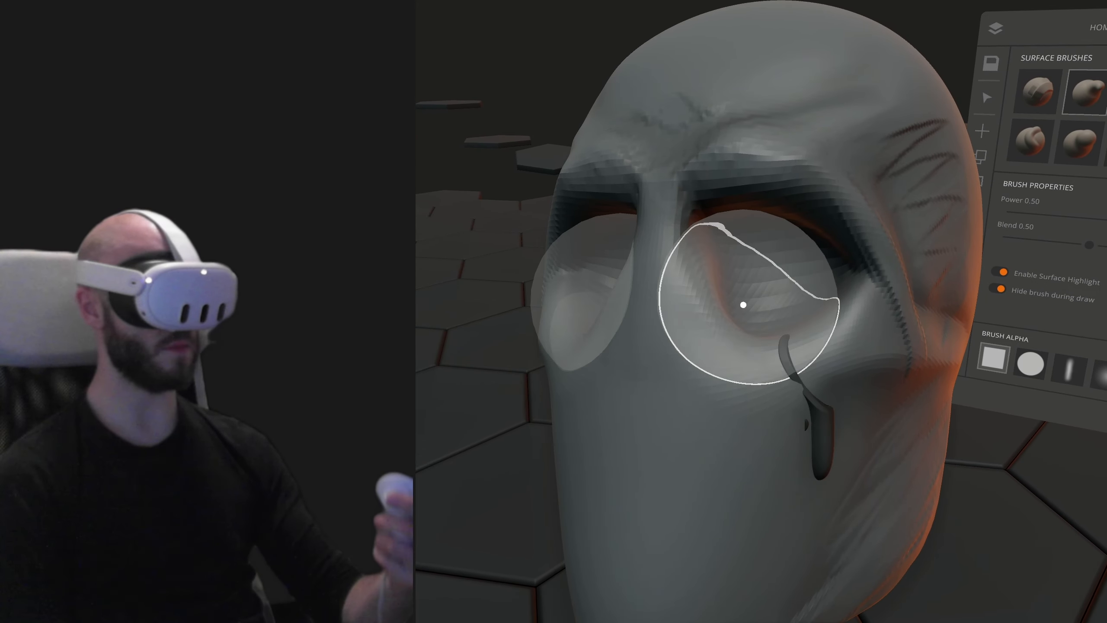
pyautogui.moveTo(741, 304)
pyautogui.mouseDown(button='middle')
pyautogui.moveTo(782, 305)
pyautogui.moveTo(809, 336)
pyautogui.mouseUp(button='middle')
pyautogui.moveTo(808, 336); pyautogui.dragTo(845, 303)
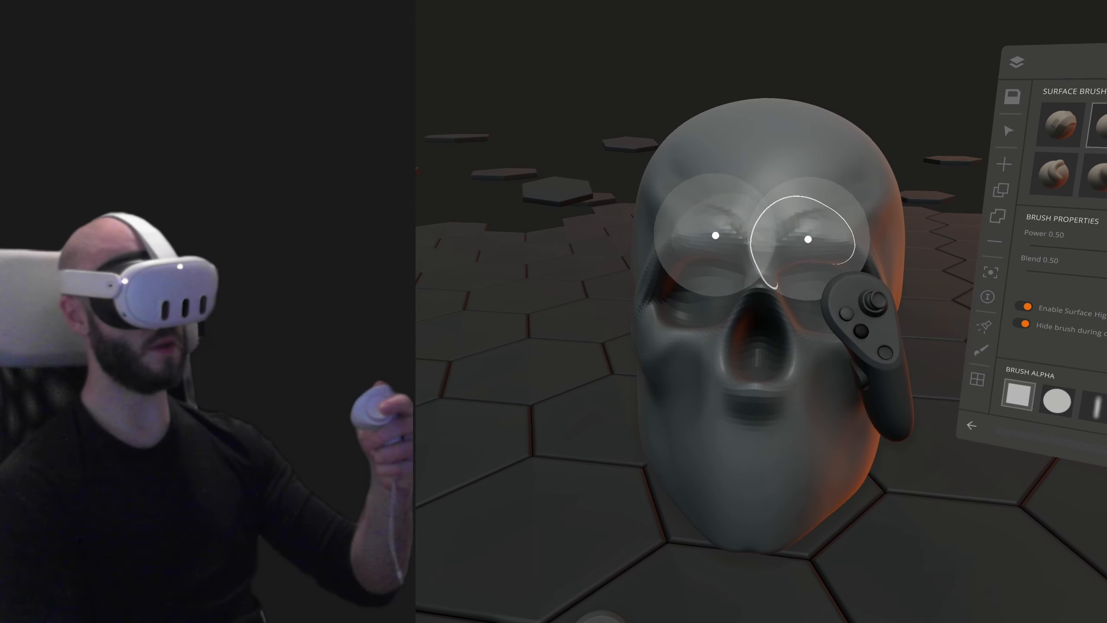
pyautogui.moveTo(808, 240)
pyautogui.mouseDown()
pyautogui.moveTo(814, 252)
pyautogui.moveTo(785, 278)
pyautogui.mouseUp()
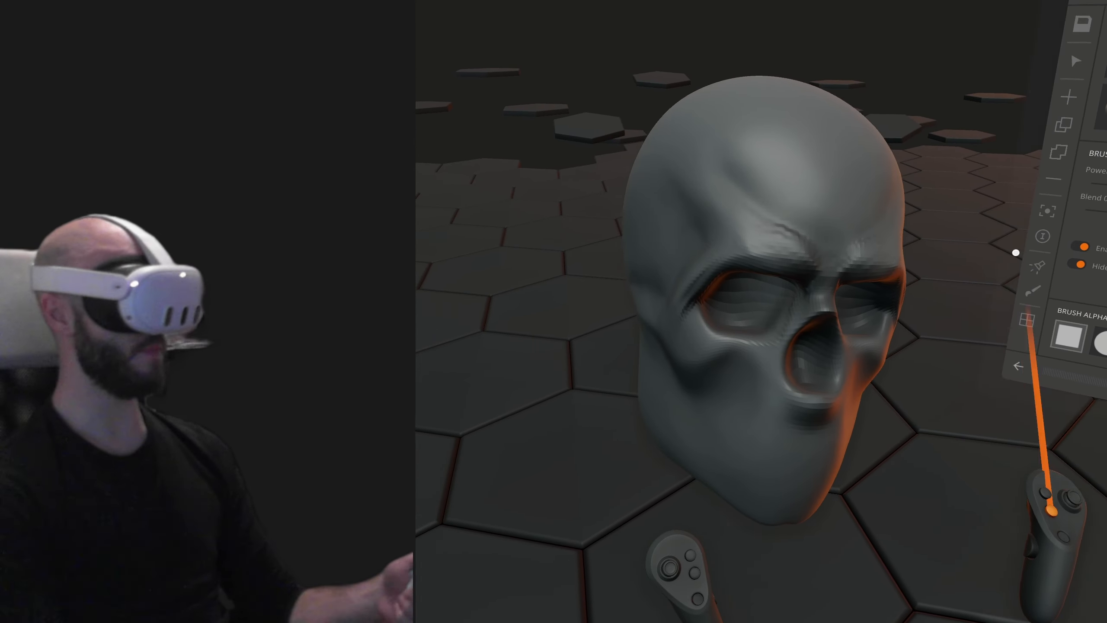
# - Work over the brow of the horned skull with the clay buildup brush at power 0.15
pyautogui.click(997, 368)
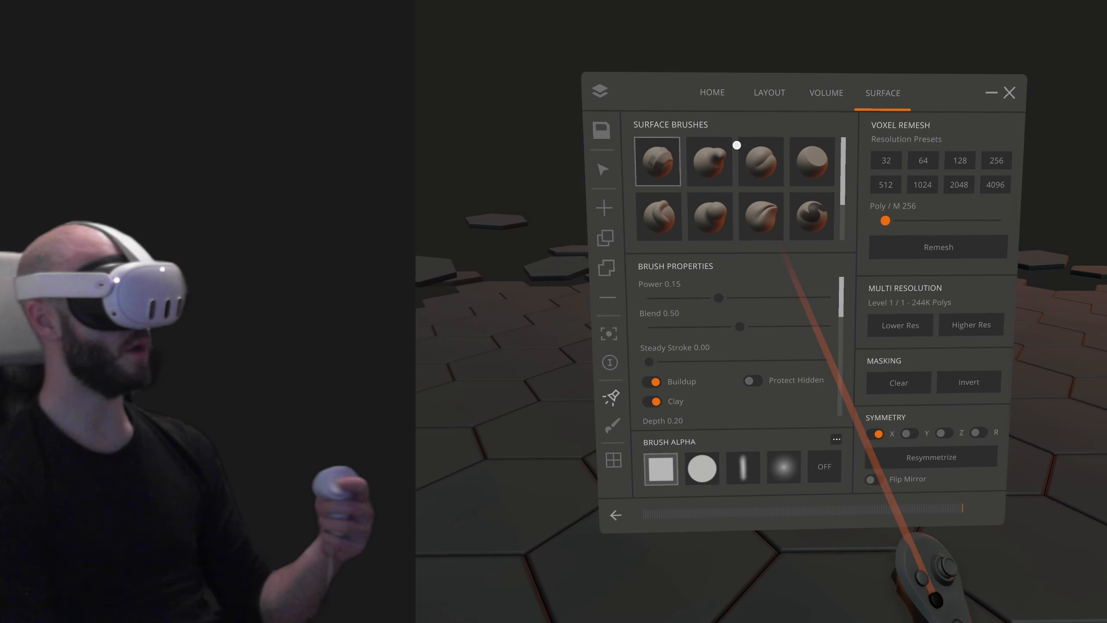
pyautogui.moveTo(803, 269)
pyautogui.mouseDown()
pyautogui.moveTo(892, 341)
pyautogui.moveTo(1075, 333)
pyautogui.mouseUp()
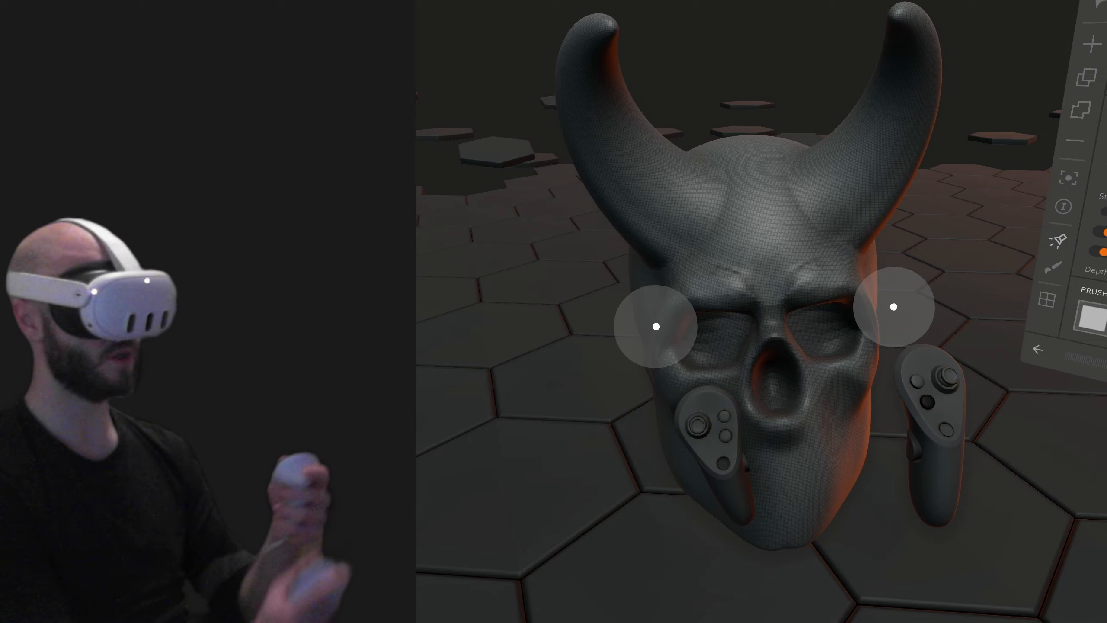
pyautogui.moveTo(892, 307)
pyautogui.mouseDown(button='middle')
pyautogui.moveTo(1087, 244)
pyautogui.moveTo(986, 225)
pyautogui.mouseUp(button='middle')
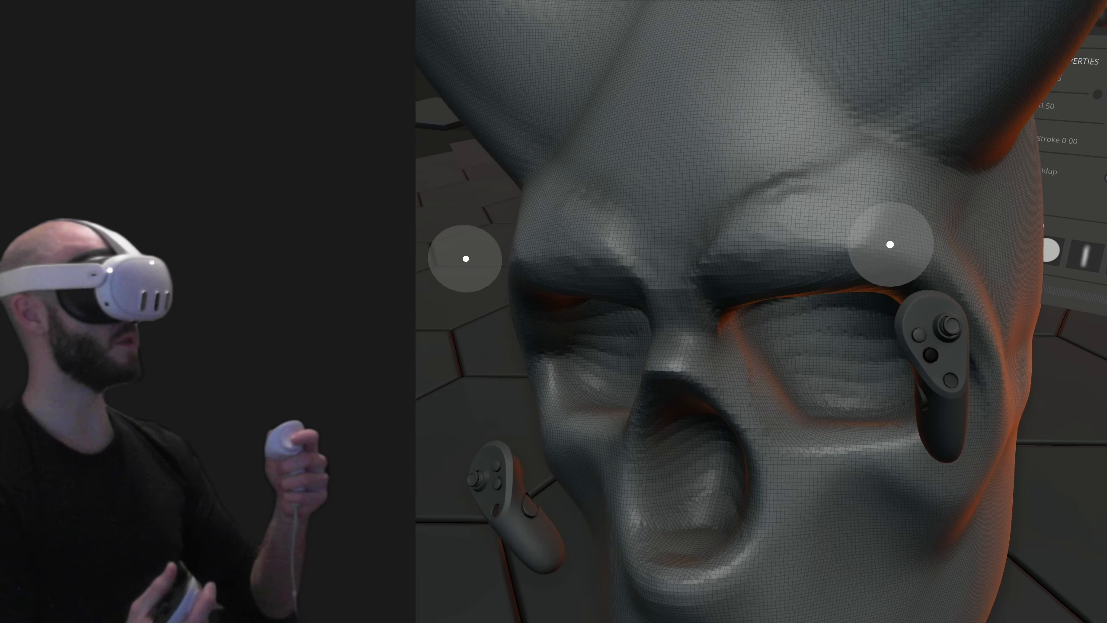
pyautogui.moveTo(890, 244)
pyautogui.mouseDown(button='middle')
pyautogui.moveTo(927, 269)
pyautogui.moveTo(882, 274)
pyautogui.moveTo(946, 186)
pyautogui.moveTo(918, 162)
pyautogui.moveTo(963, 48)
pyautogui.moveTo(987, 116)
pyautogui.mouseUp(button='middle')
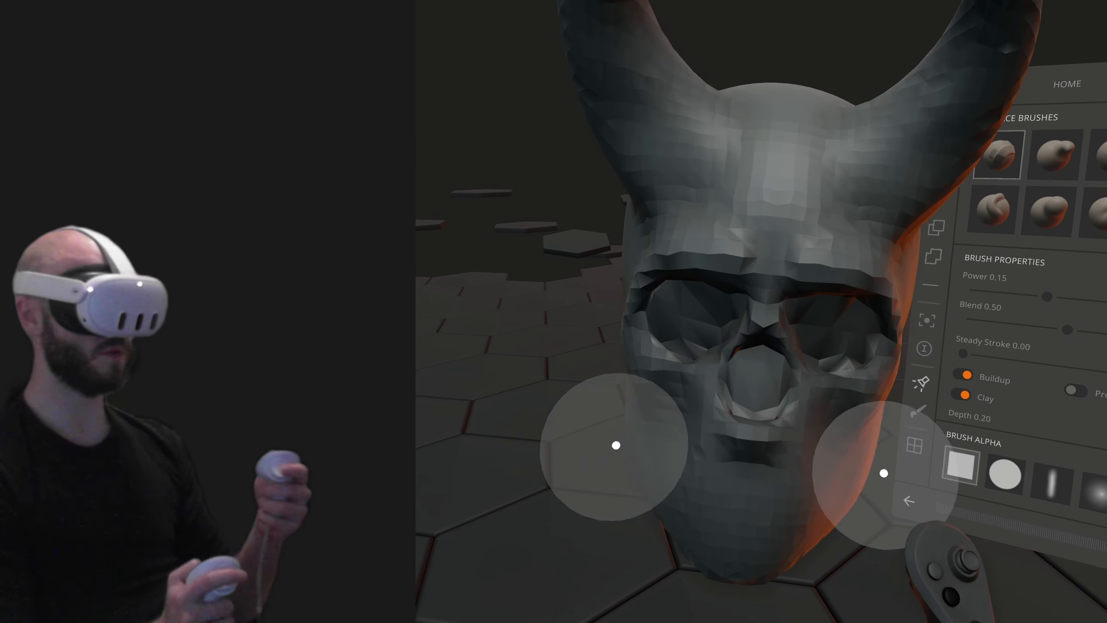
# - Even out the face of the low-resolution horned head and subdivide the mesh to multi-resolution level 4
pyautogui.moveTo(780, 421); pyautogui.dragTo(786, 402)
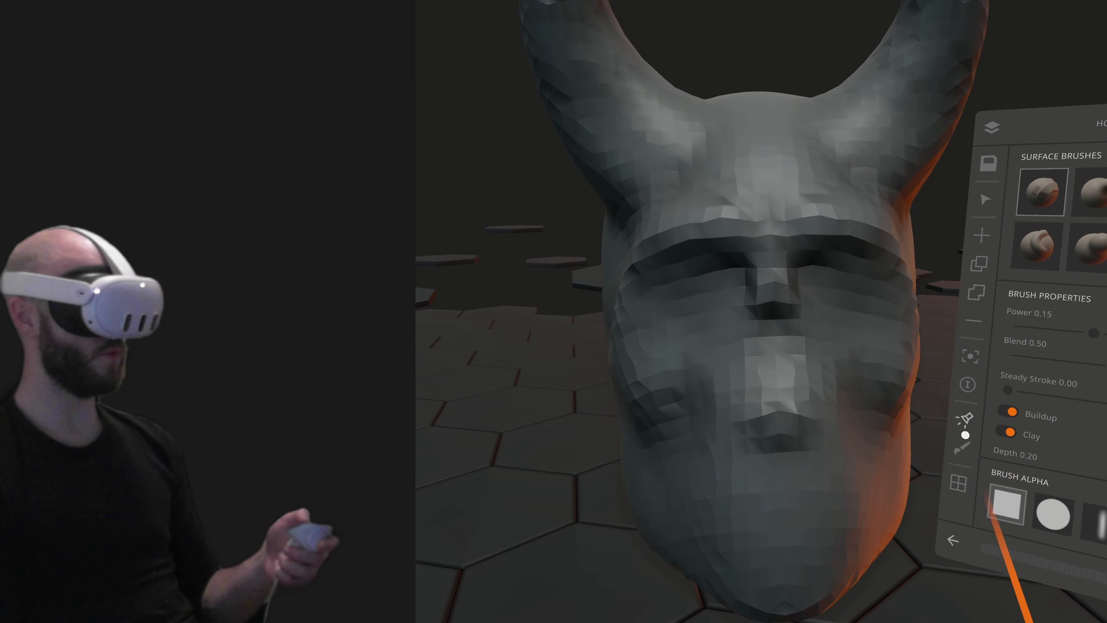
pyautogui.click(965, 426)
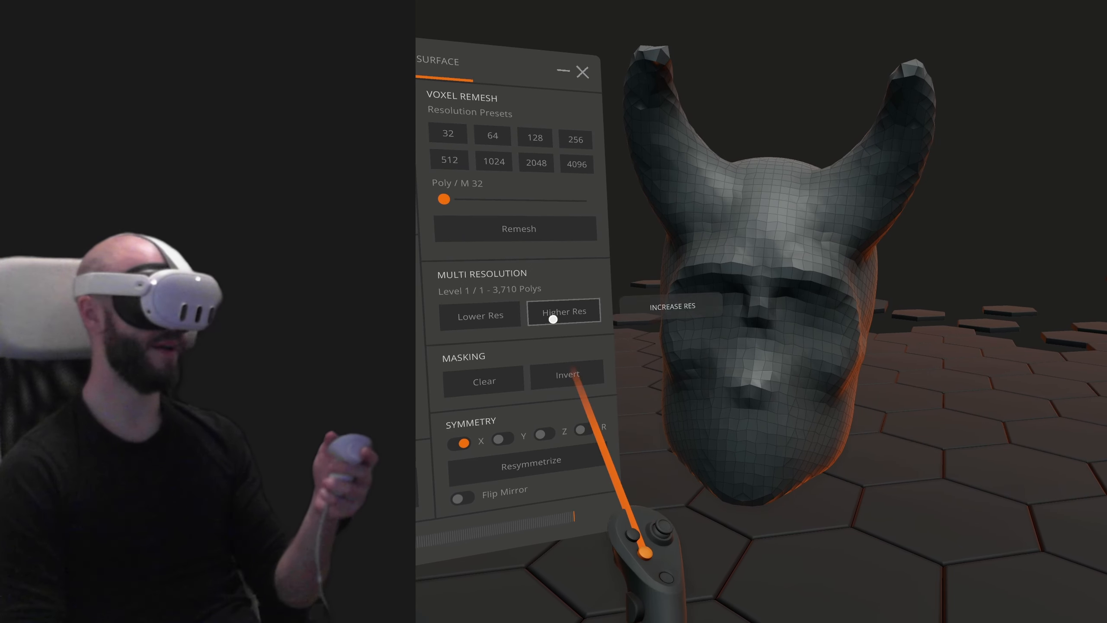
pyautogui.click(574, 322)
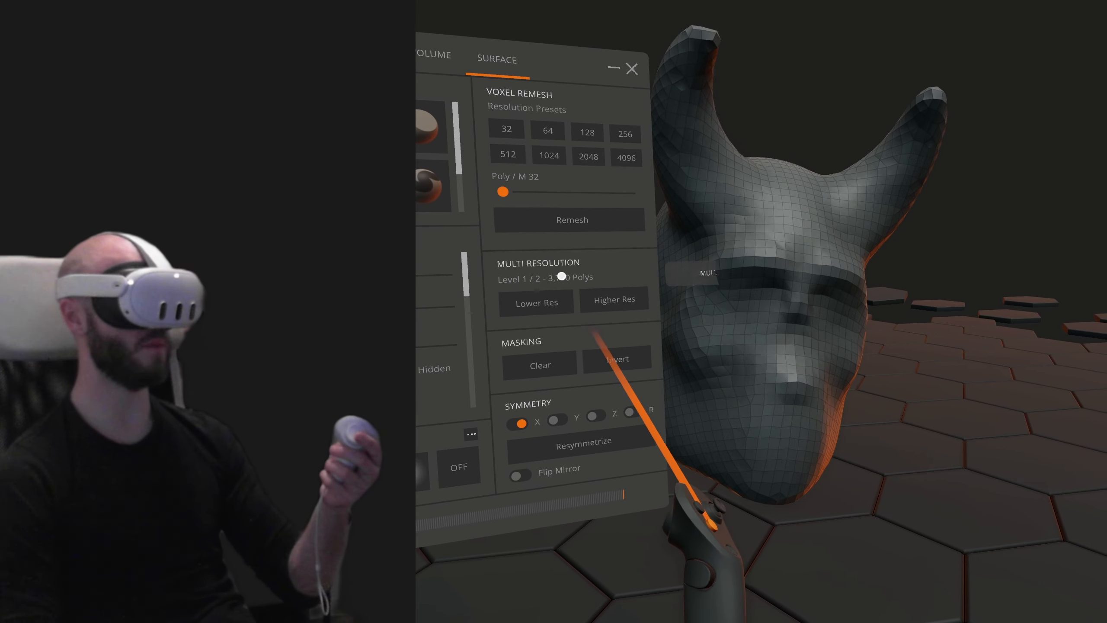
pyautogui.click(619, 305)
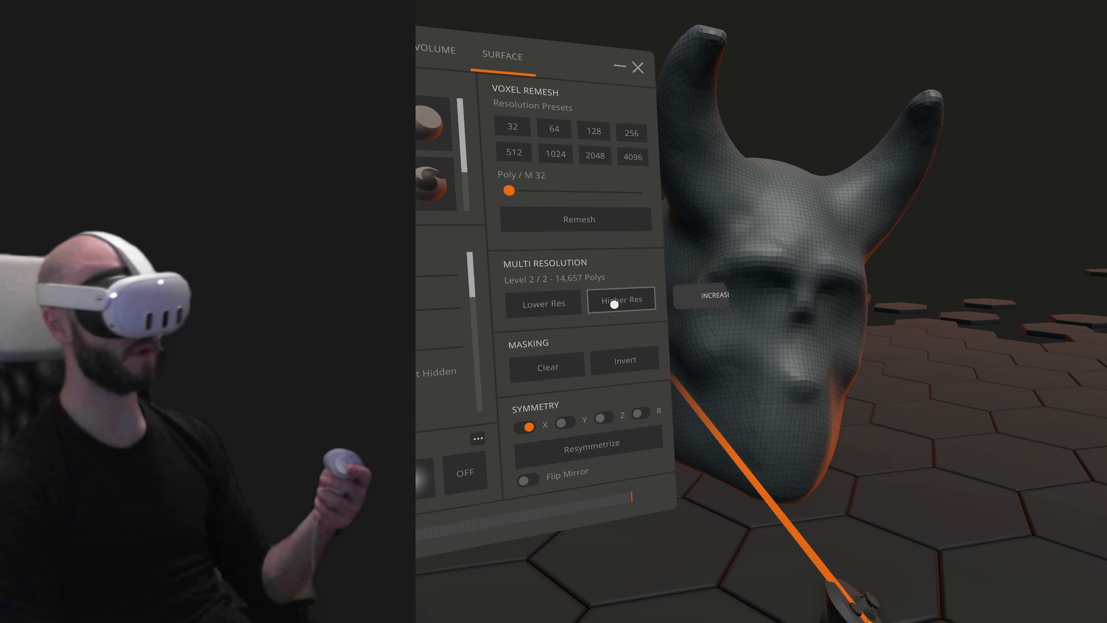
pyautogui.click(621, 300)
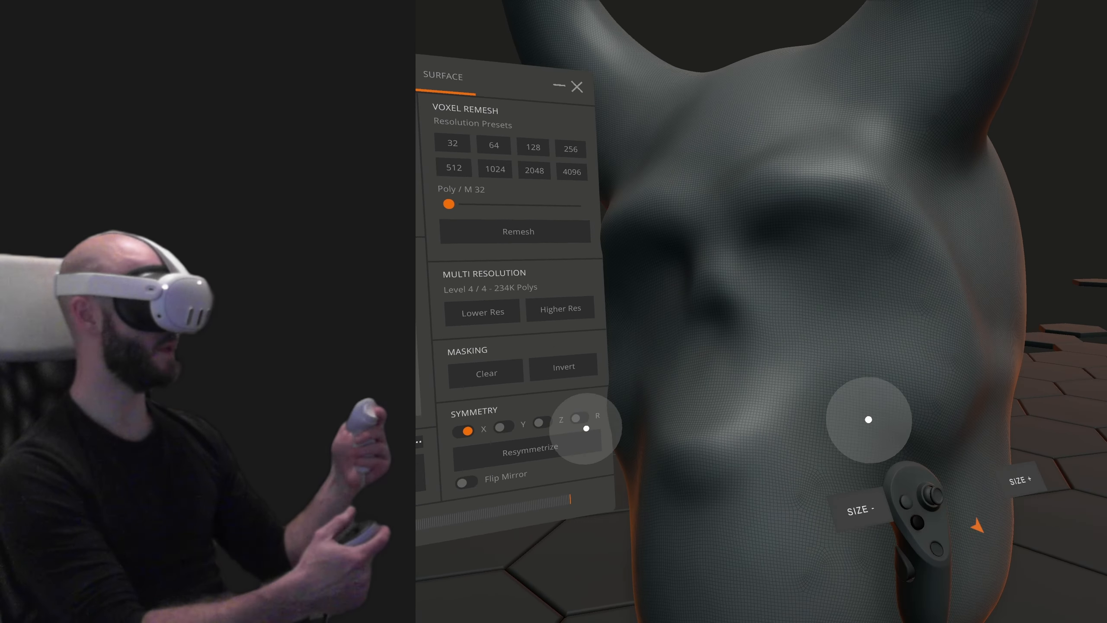
# - Sculpt fine wrinkle strokes across both cheeks and eyebrow strokes along the brow ridges with the clay brush
pyautogui.moveTo(775, 405); pyautogui.dragTo(849, 377)
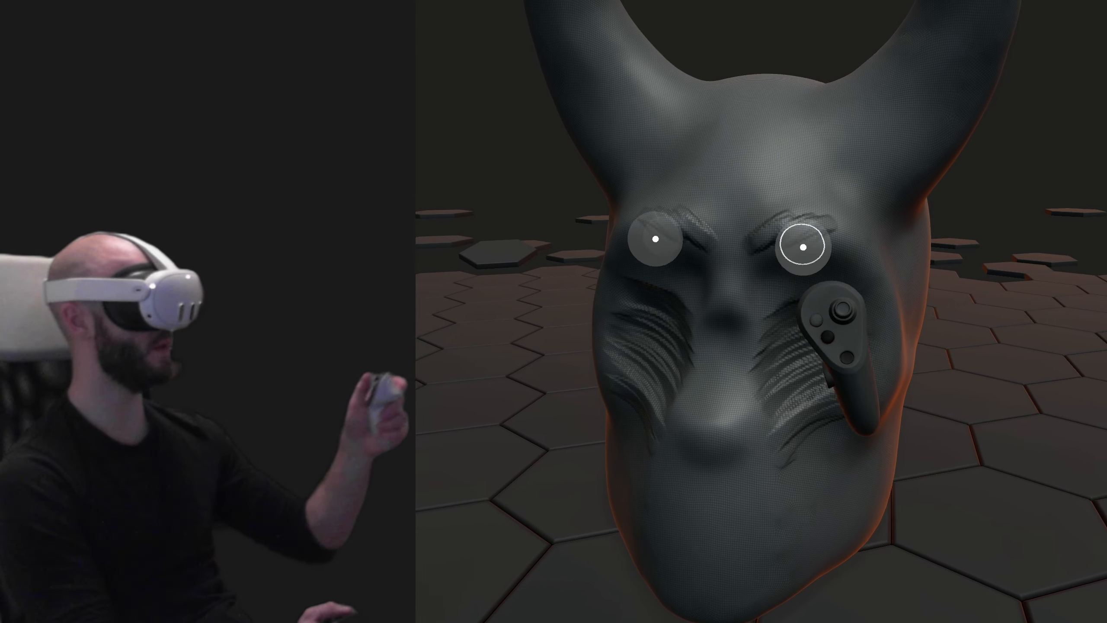
pyautogui.moveTo(801, 242); pyautogui.dragTo(816, 238)
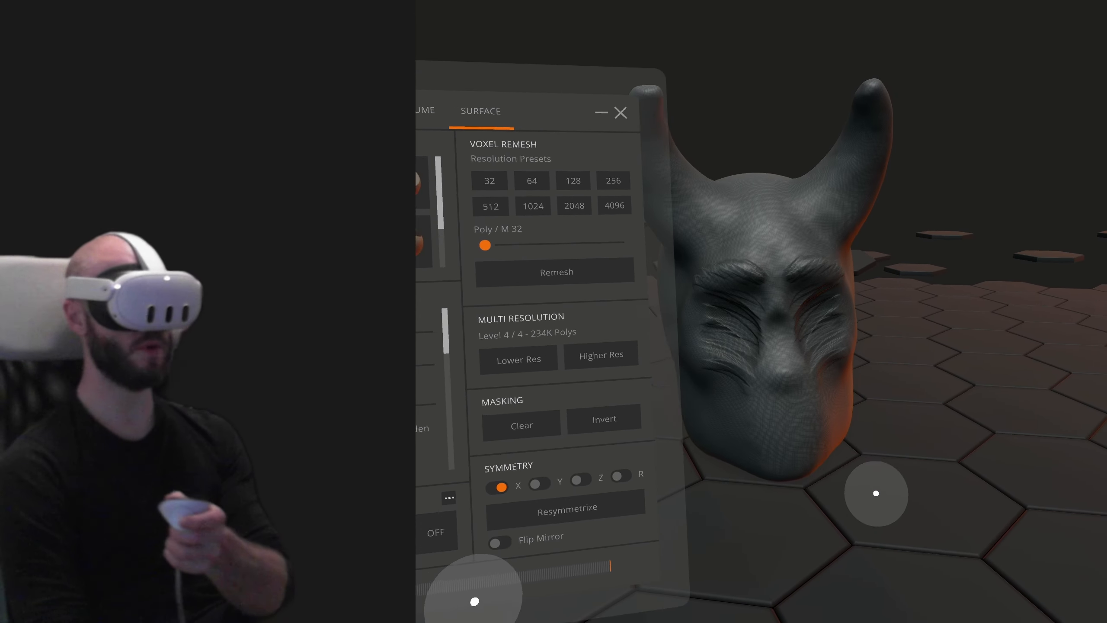
# - Lower the head mesh to multi-resolution level 2 for reshaping the large forms
pyautogui.click(488, 343)
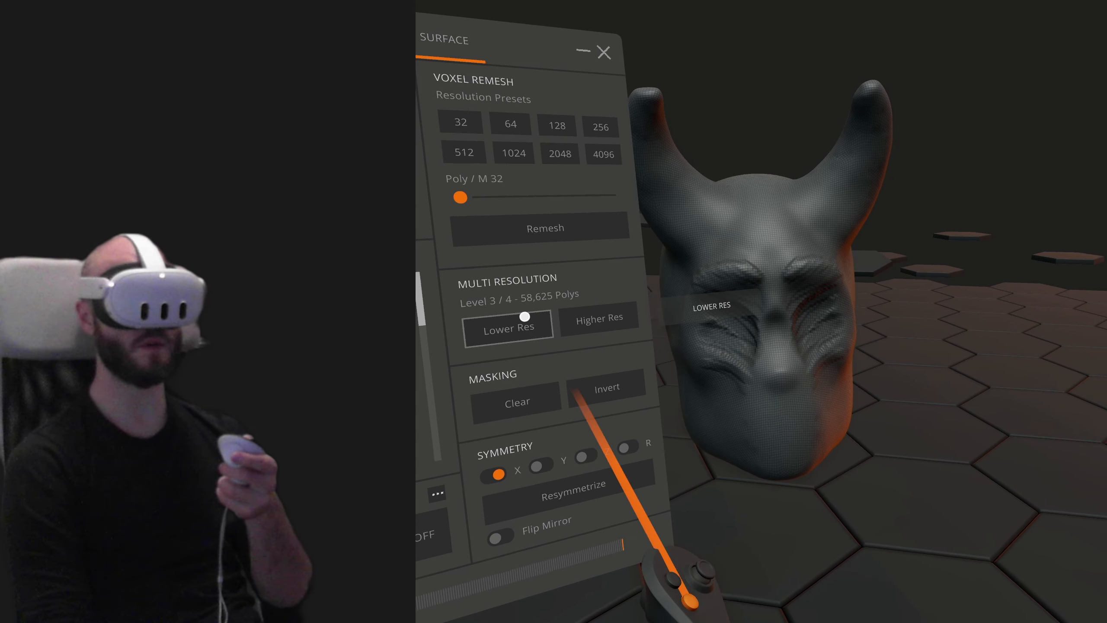
pyautogui.click(523, 325)
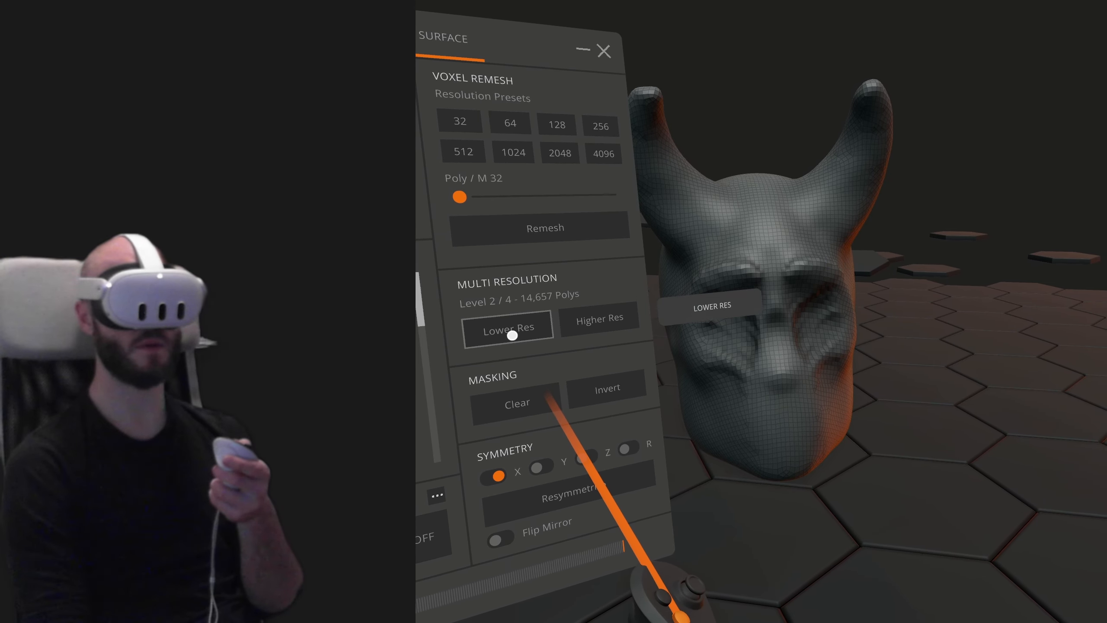
pyautogui.click(512, 335)
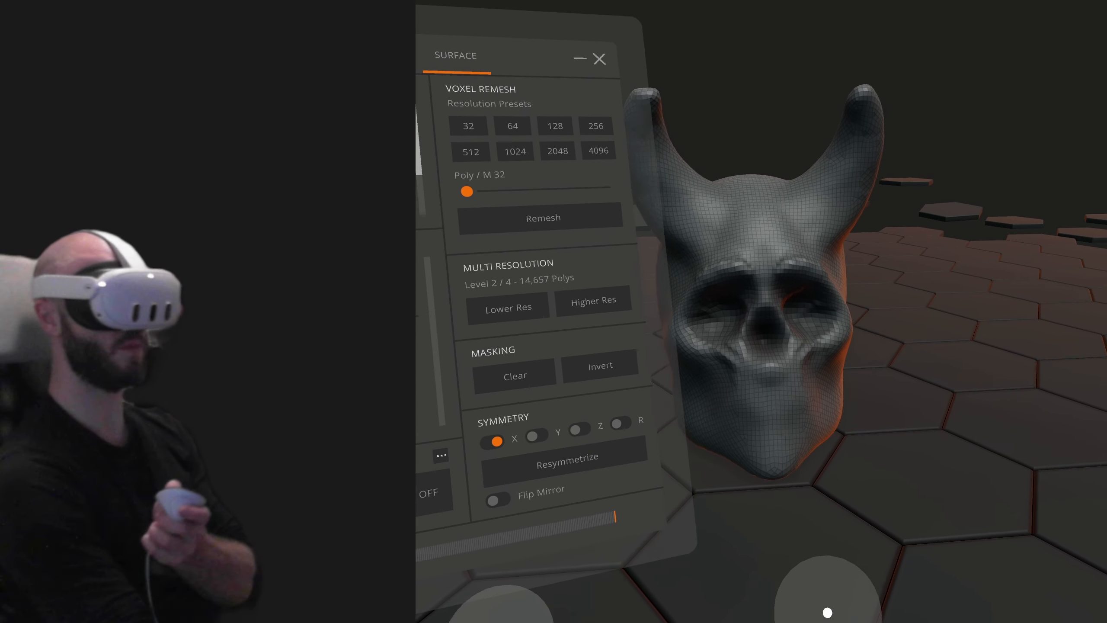
# - Raise the reshaped head back to multi-resolution level 4
pyautogui.click(669, 295)
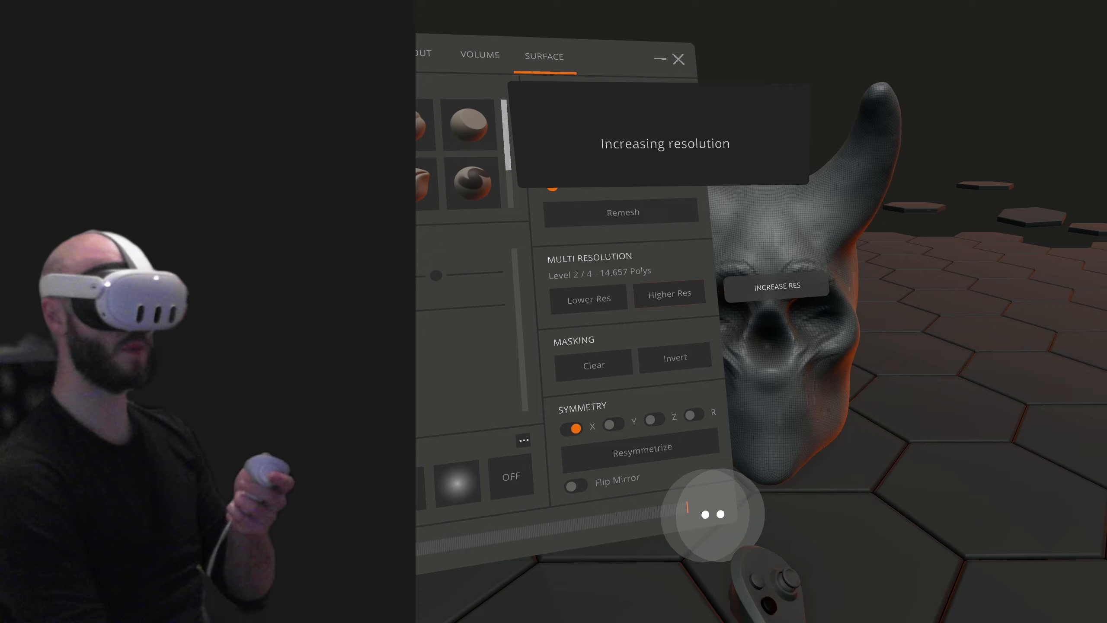
pyautogui.click(669, 295)
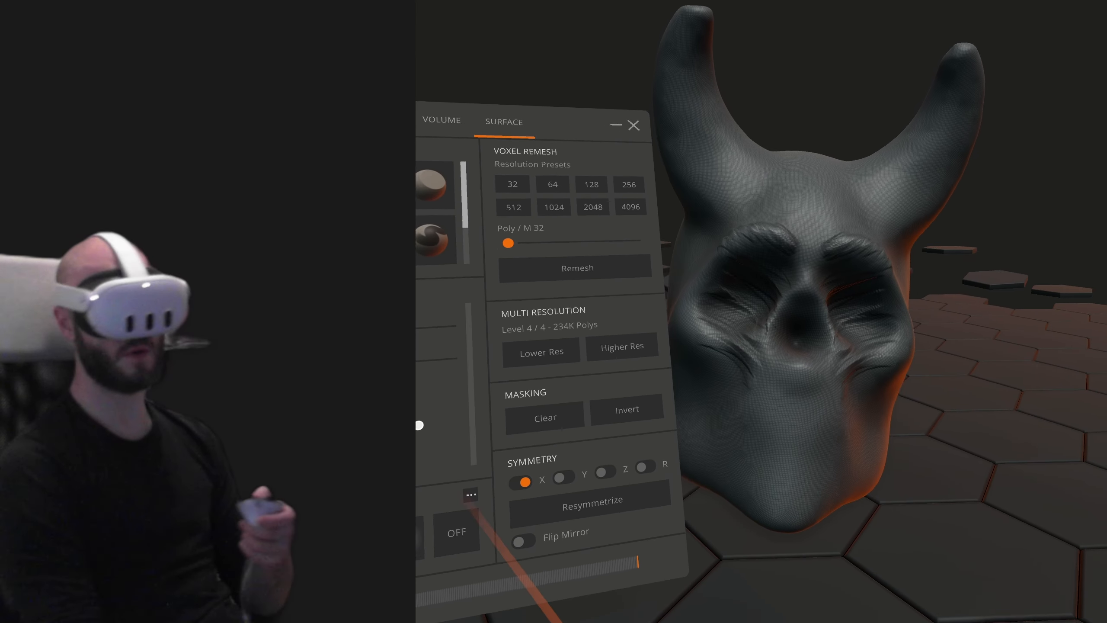
pyautogui.click(470, 497)
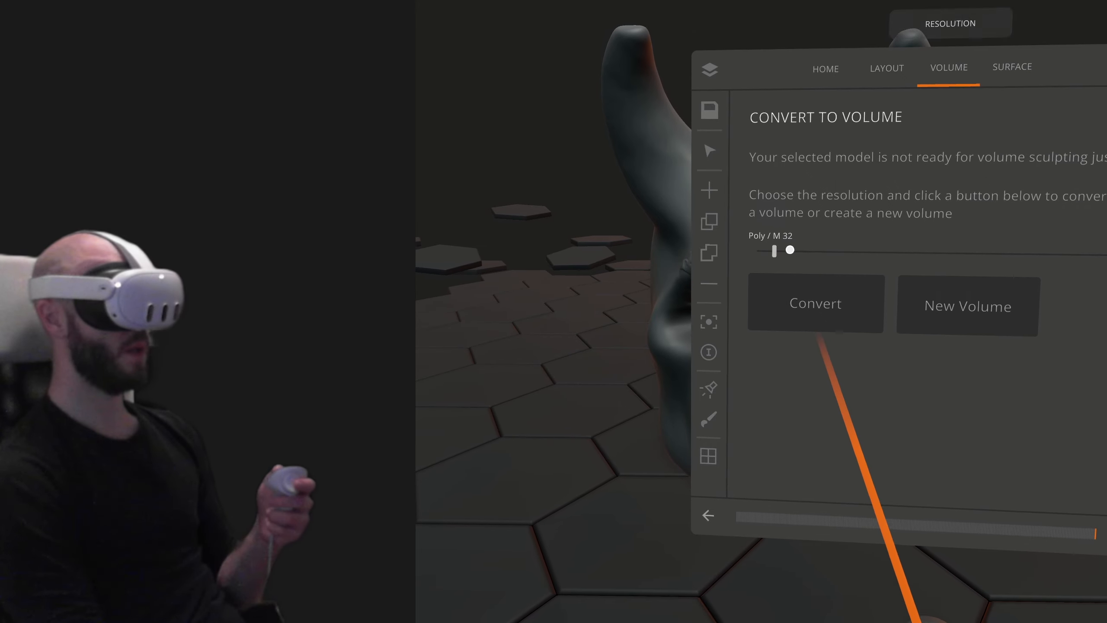
# - Select the horned head instead of the eyeballs and convert it to a volume at Poly/M 135
pyautogui.moveTo(827, 273)
pyautogui.mouseDown()
pyautogui.moveTo(822, 284)
pyautogui.moveTo(819, 258)
pyautogui.mouseUp()
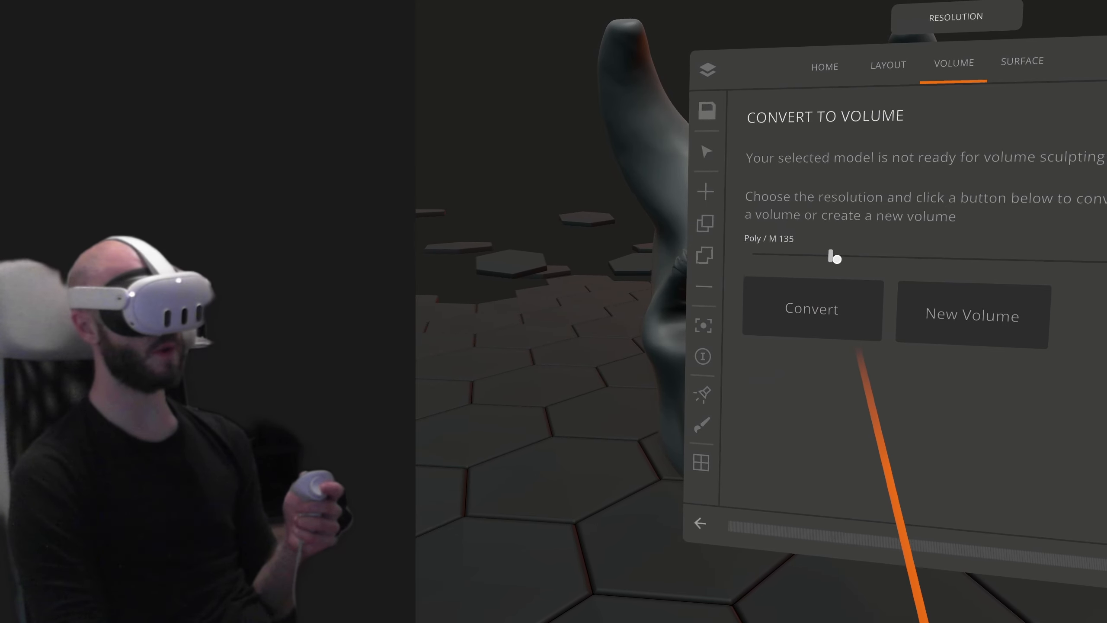
pyautogui.click(964, 314)
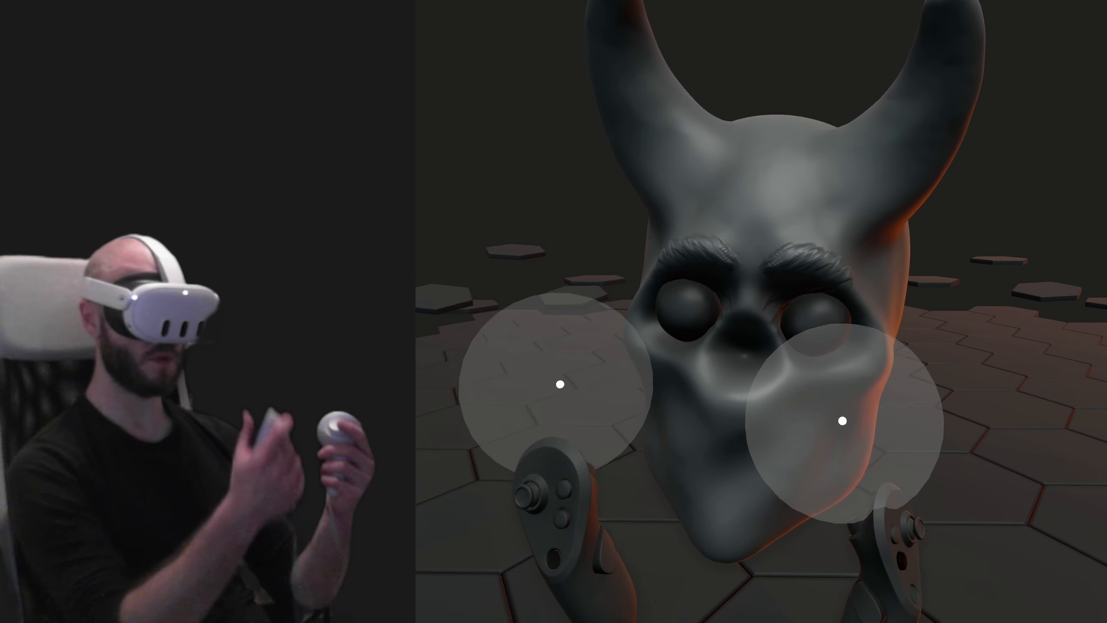
pyautogui.click(831, 344)
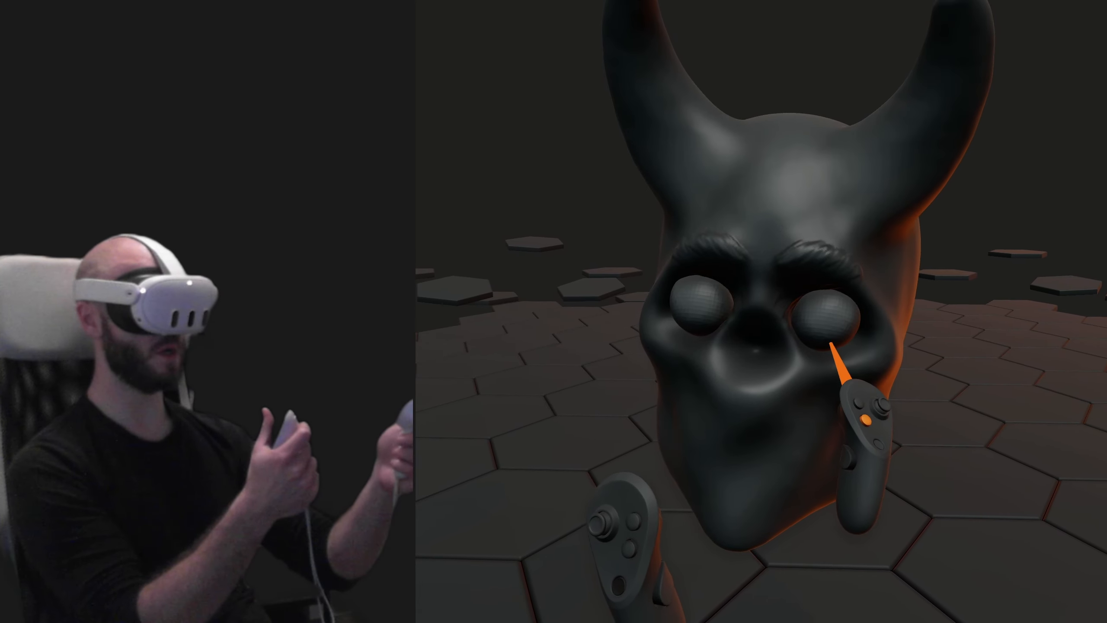
pyautogui.click(815, 393)
pyautogui.click(821, 338)
pyautogui.click(814, 398)
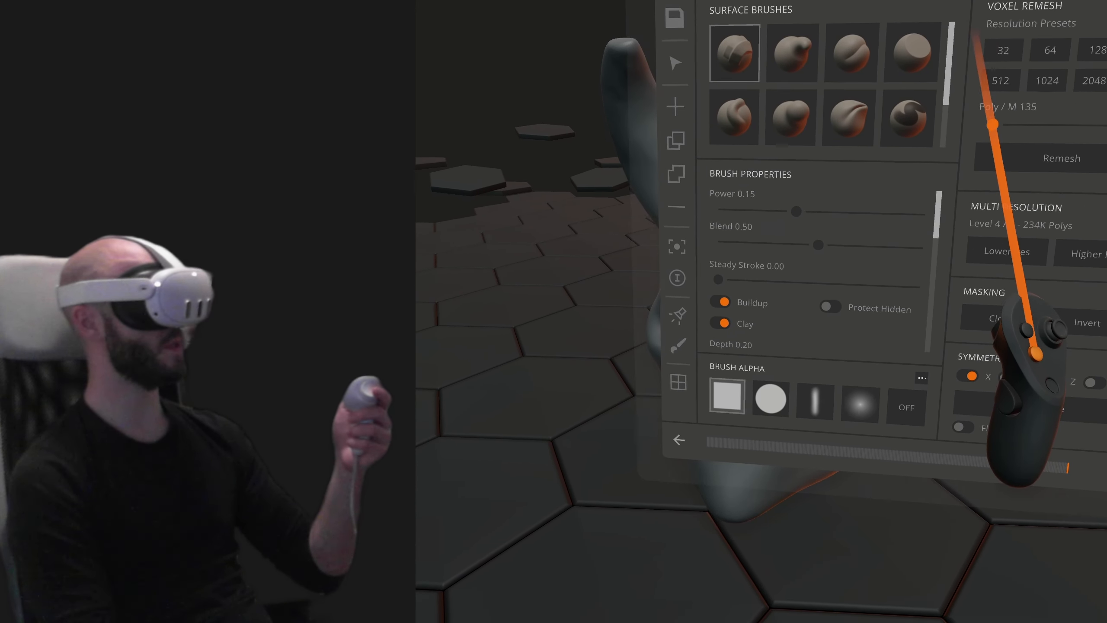
pyautogui.click(957, 55)
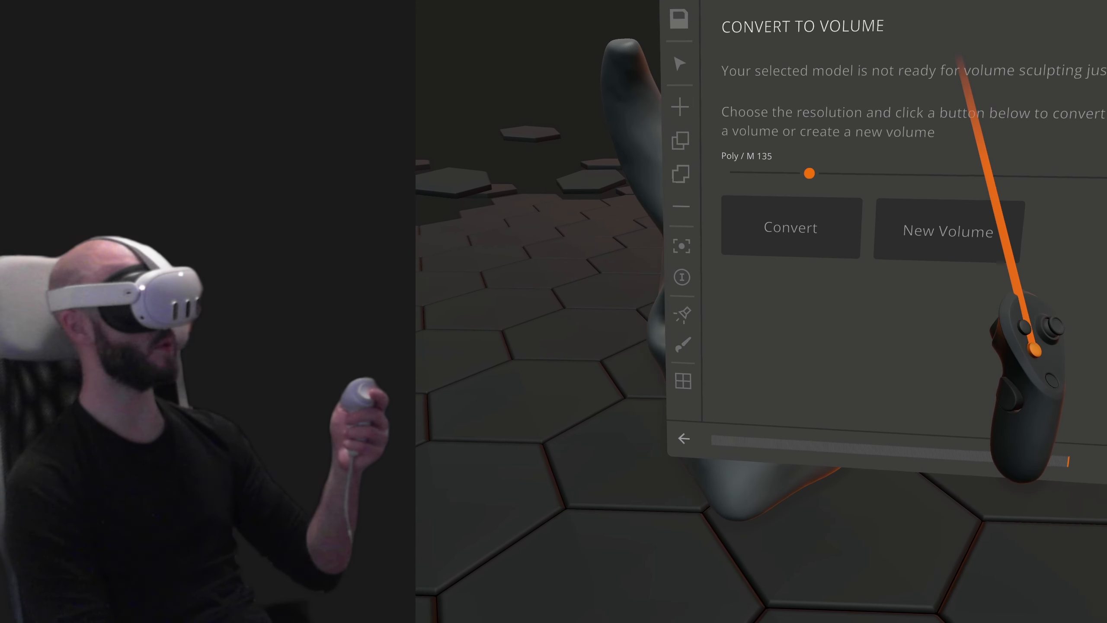
pyautogui.click(794, 239)
# - Remove both horns from the volume head and add an empty volume object
pyautogui.moveTo(788, 253)
pyautogui.mouseDown()
pyautogui.moveTo(920, 193)
pyautogui.moveTo(1105, 209)
pyautogui.mouseUp()
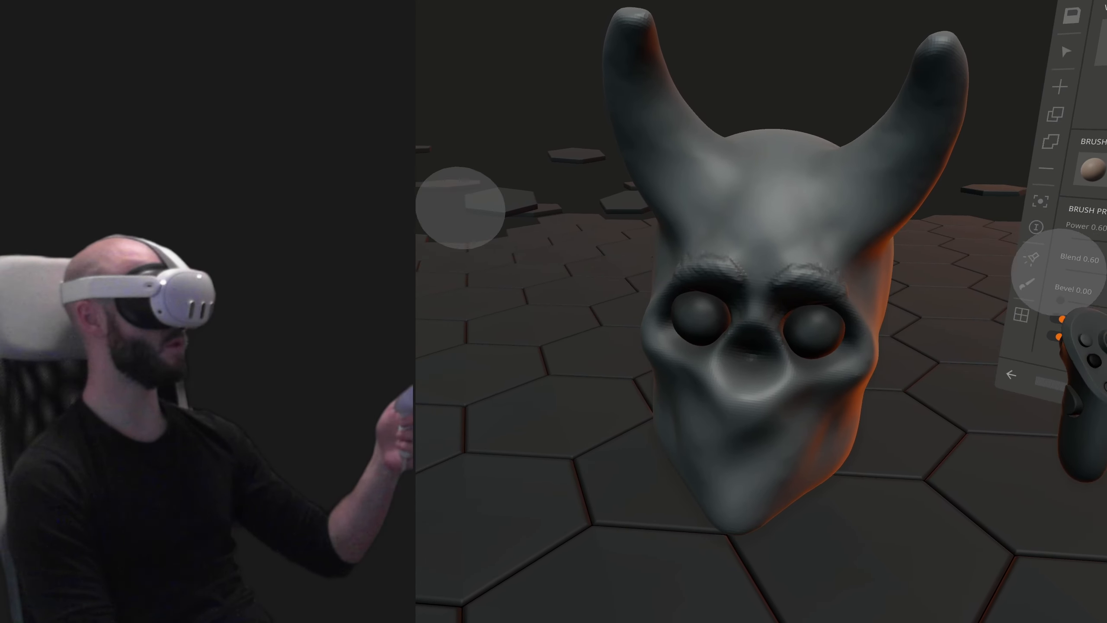
pyautogui.moveTo(963, 74)
pyautogui.mouseDown()
pyautogui.moveTo(956, 61)
pyautogui.moveTo(904, 161)
pyautogui.moveTo(920, 205)
pyautogui.mouseUp()
pyautogui.click(1061, 74)
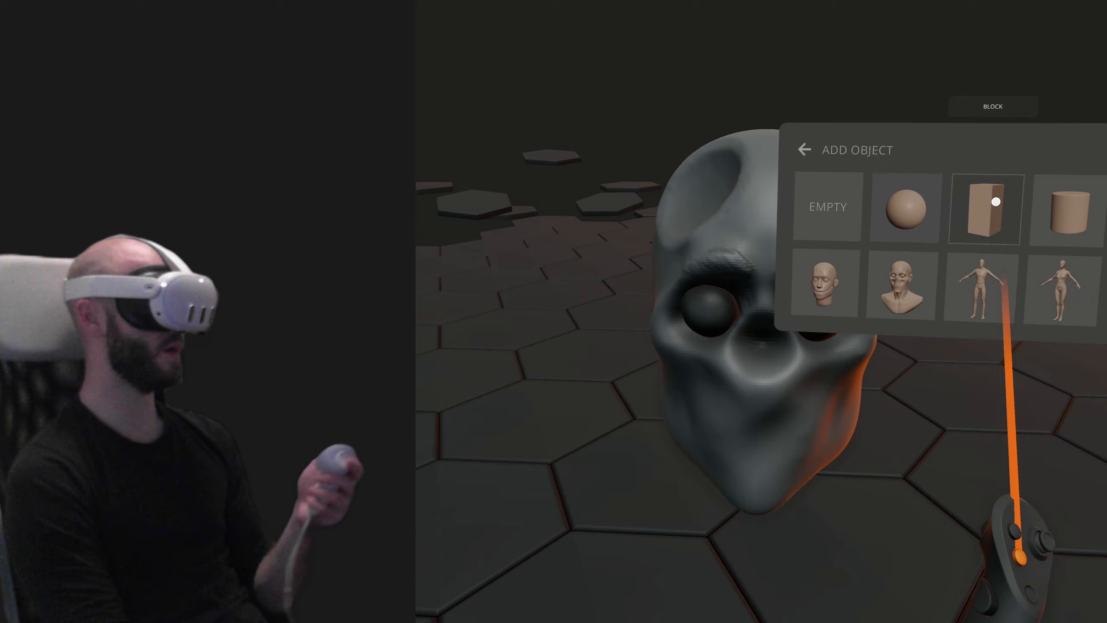
pyautogui.click(839, 203)
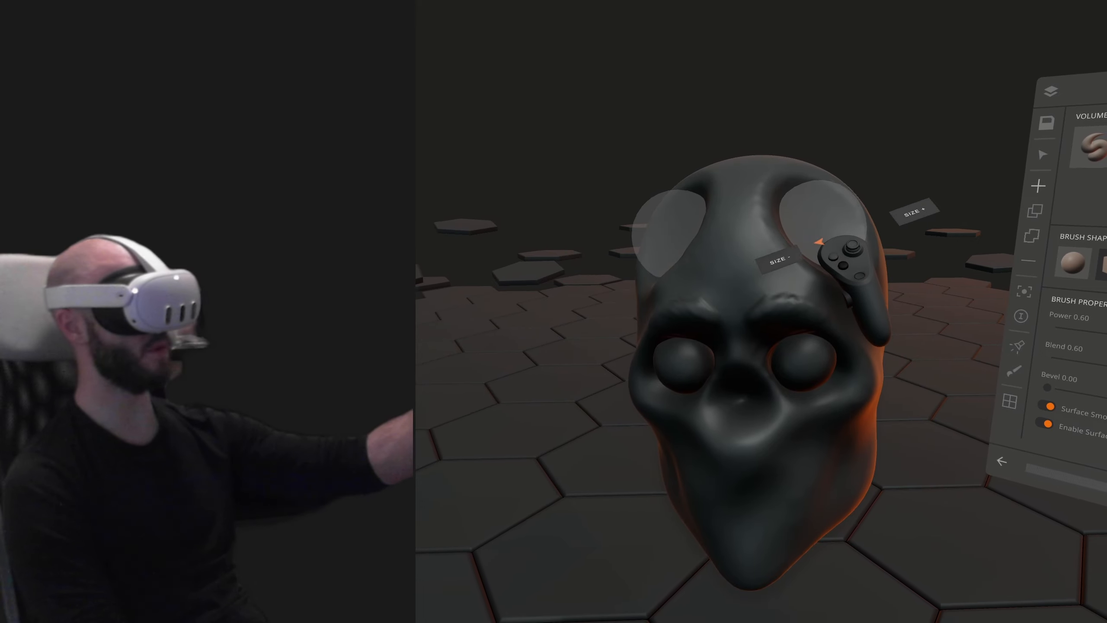
# - Draw a symmetric pair of thick horns curving up from the skull with narrow, inward-bent tips using the volume brush
pyautogui.moveTo(819, 215)
pyautogui.mouseDown()
pyautogui.moveTo(924, 66)
pyautogui.moveTo(889, 167)
pyautogui.mouseUp()
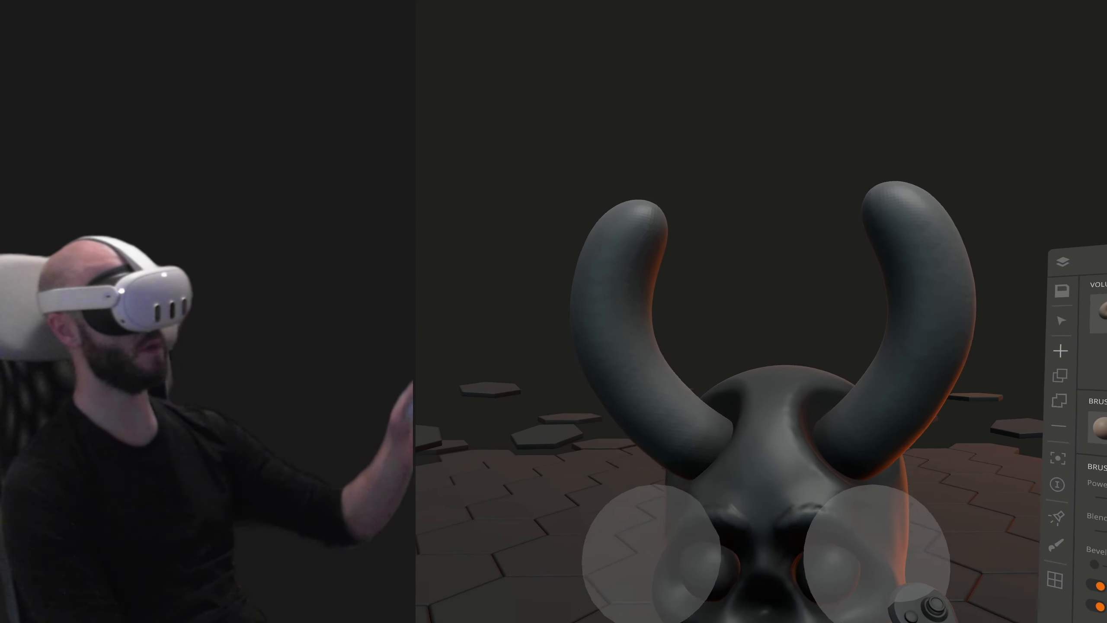
pyautogui.moveTo(830, 395)
pyautogui.mouseDown()
pyautogui.moveTo(909, 235)
pyautogui.moveTo(796, 141)
pyautogui.mouseUp()
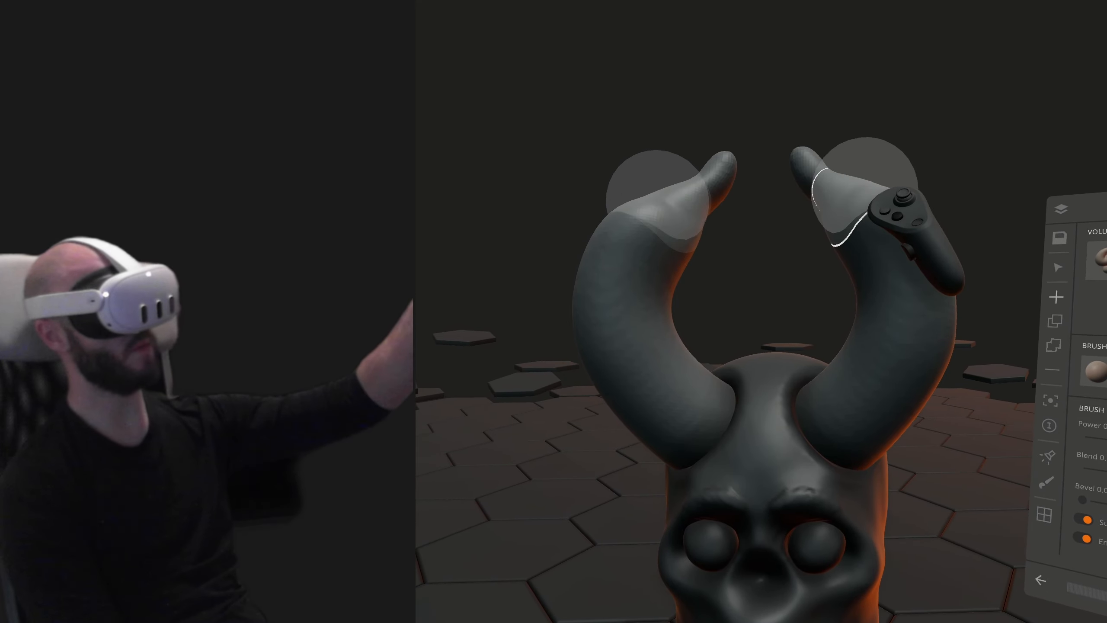
pyautogui.moveTo(865, 190); pyautogui.dragTo(800, 146)
pyautogui.moveTo(699, 197)
pyautogui.mouseDown()
pyautogui.moveTo(652, 373)
pyautogui.moveTo(627, 309)
pyautogui.moveTo(665, 245)
pyautogui.moveTo(702, 394)
pyautogui.mouseUp()
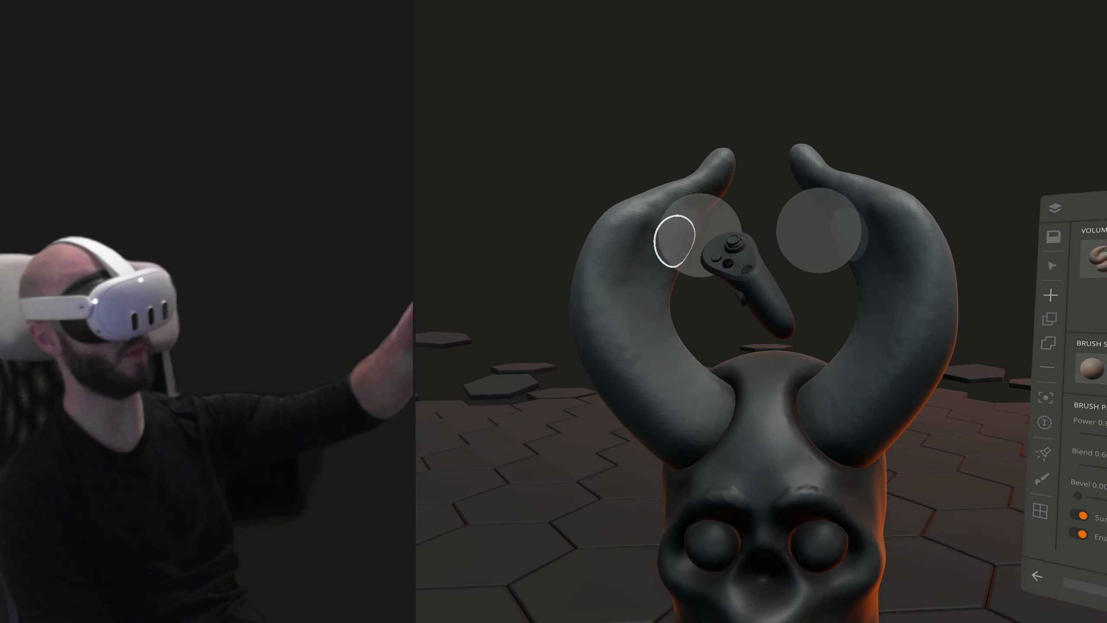
# - Carve symmetric hollows along the inner faces of both horns up to their tips with the volume brush, undoing the stray last stroke
pyautogui.moveTo(636, 257); pyautogui.dragTo(639, 298)
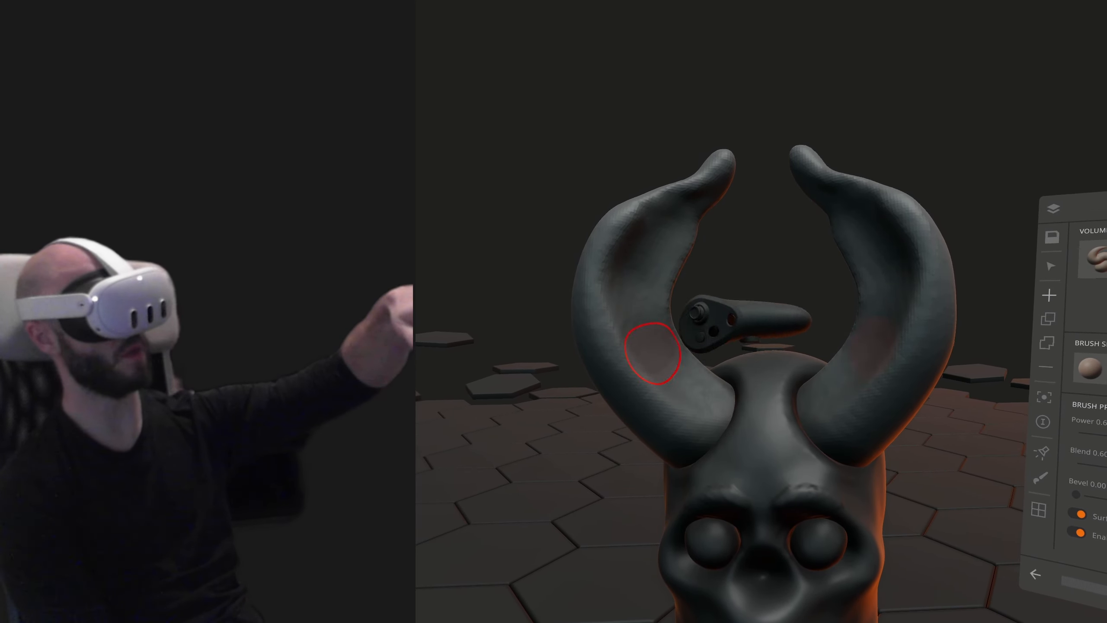
pyautogui.moveTo(653, 353)
pyautogui.mouseDown()
pyautogui.moveTo(619, 300)
pyautogui.moveTo(637, 223)
pyautogui.moveTo(721, 168)
pyautogui.moveTo(713, 178)
pyautogui.mouseUp()
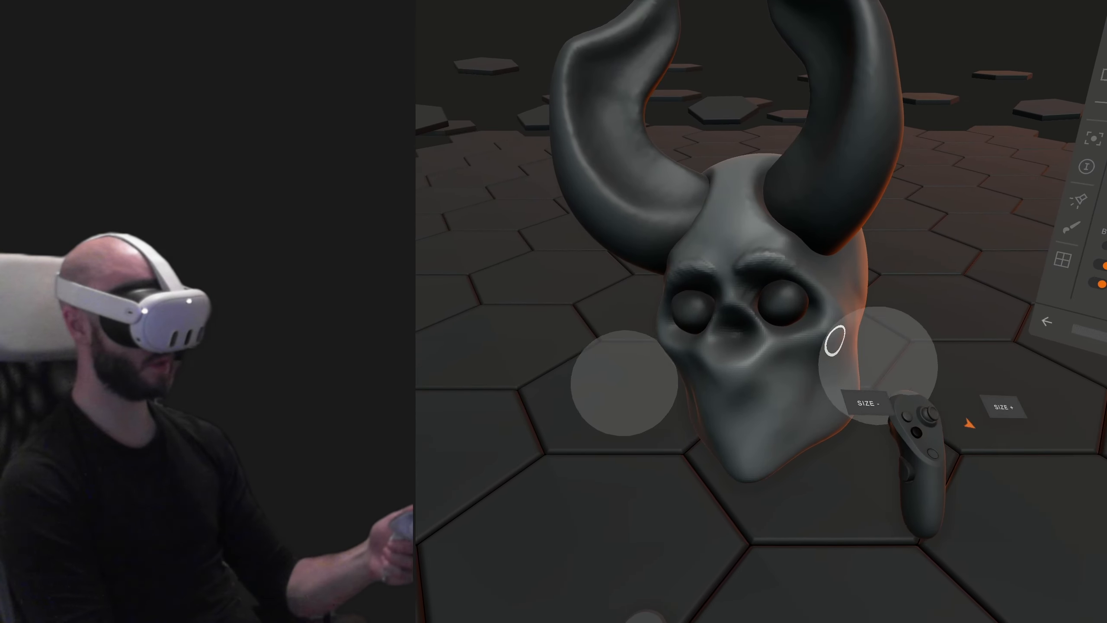
pyautogui.click(850, 325)
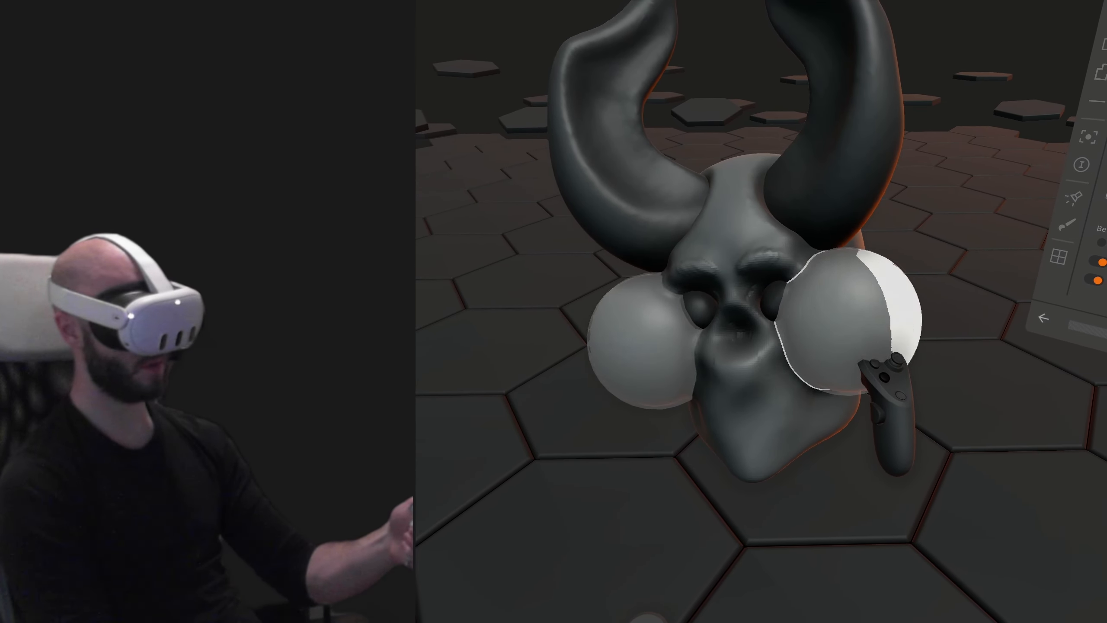
pyautogui.hotkey('ctrl', 'z')
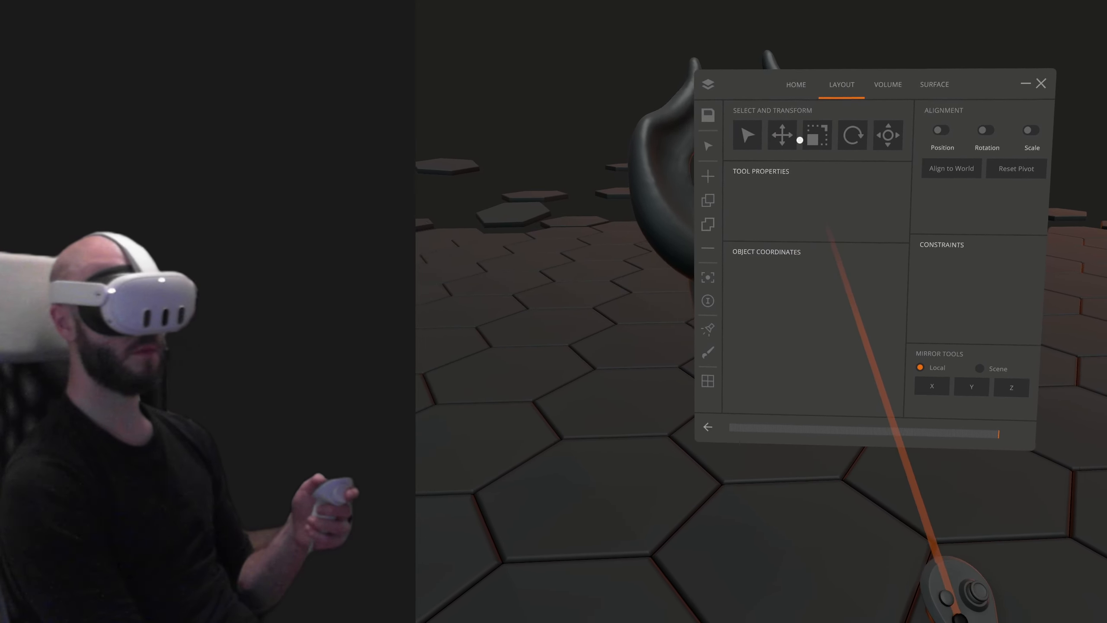
pyautogui.click(780, 145)
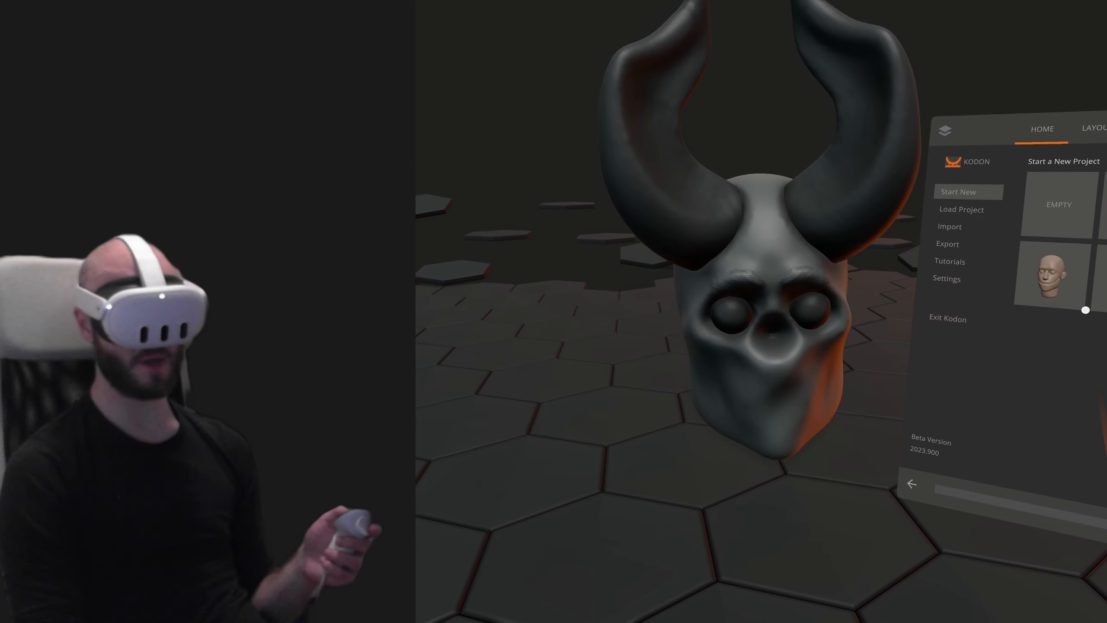
pyautogui.moveTo(1085, 310); pyautogui.dragTo(738, 312)
pyautogui.moveTo(731, 396); pyautogui.dragTo(786, 398)
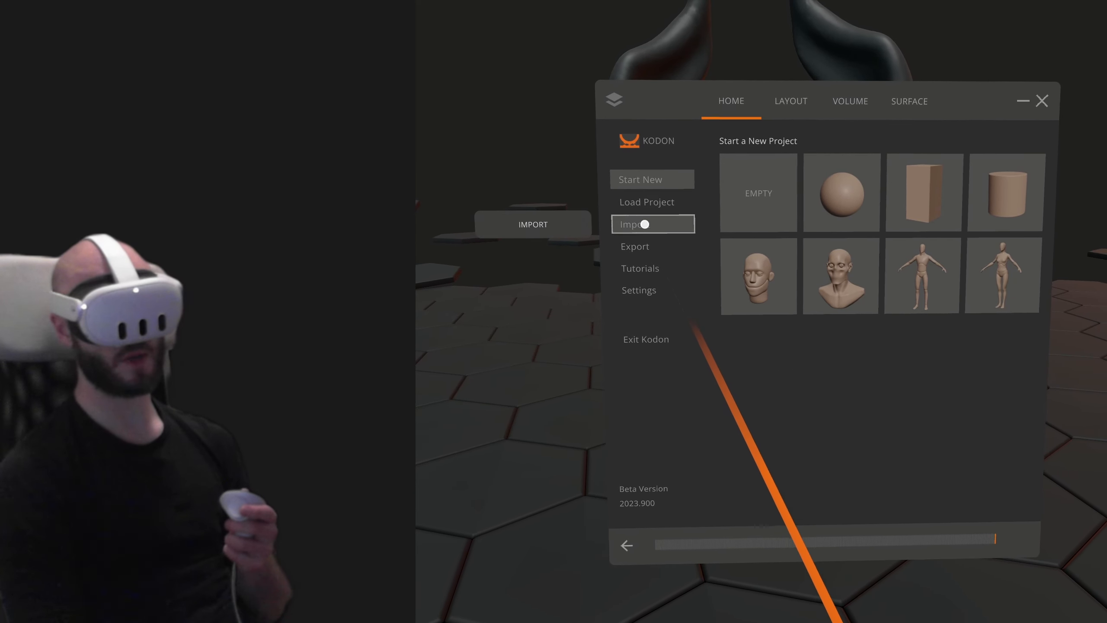
# - Examine the image import options, the tutorials page, and the scene and system settings
pyautogui.click(653, 236)
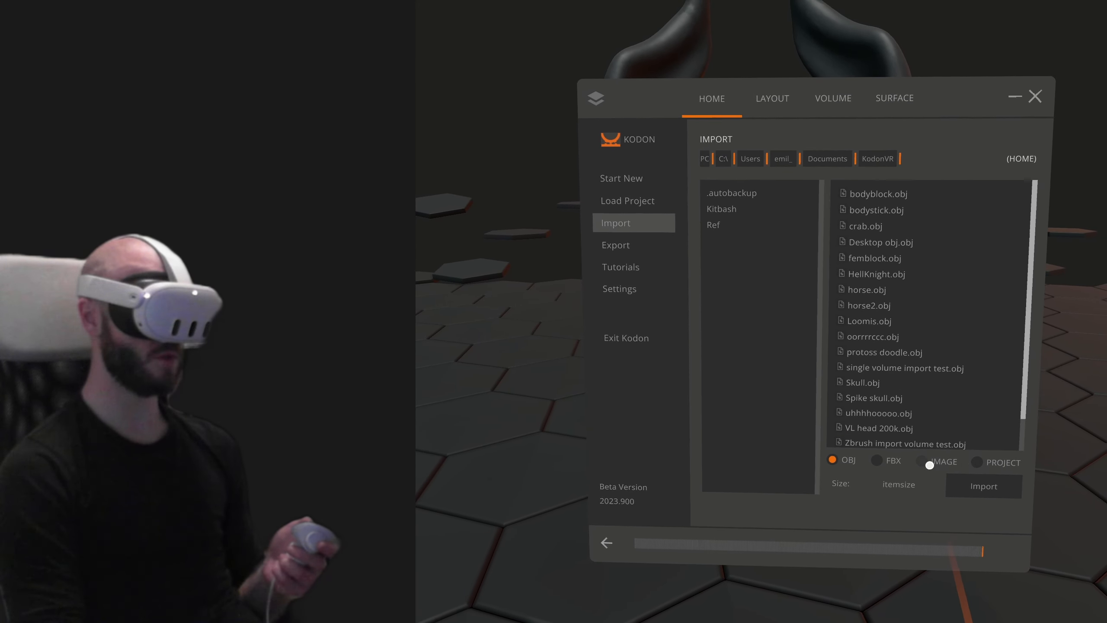
pyautogui.click(923, 461)
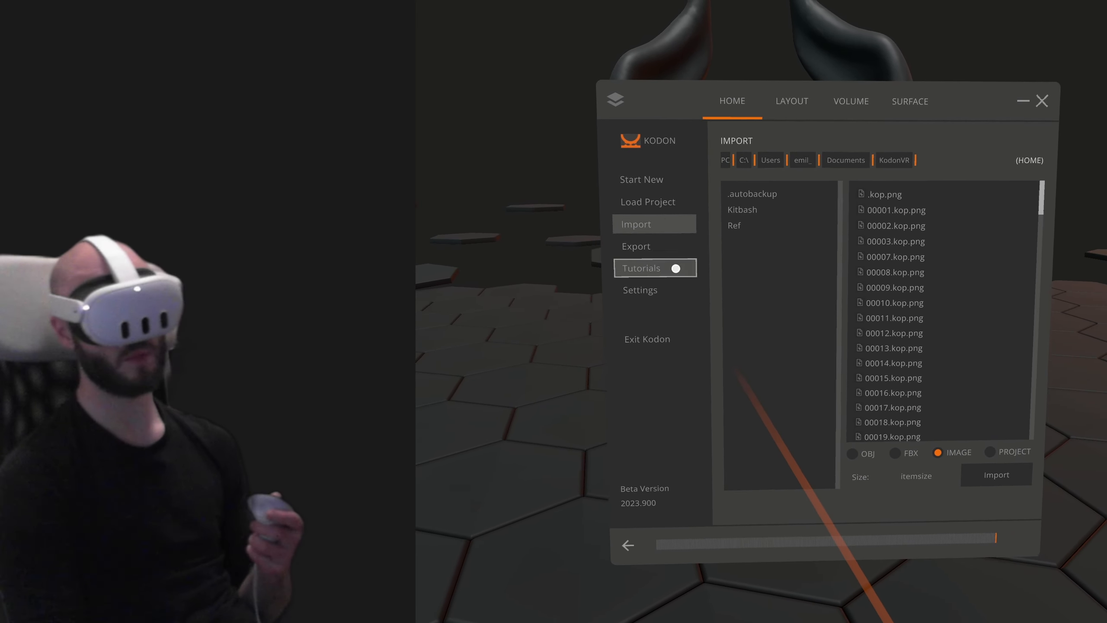
pyautogui.click(631, 270)
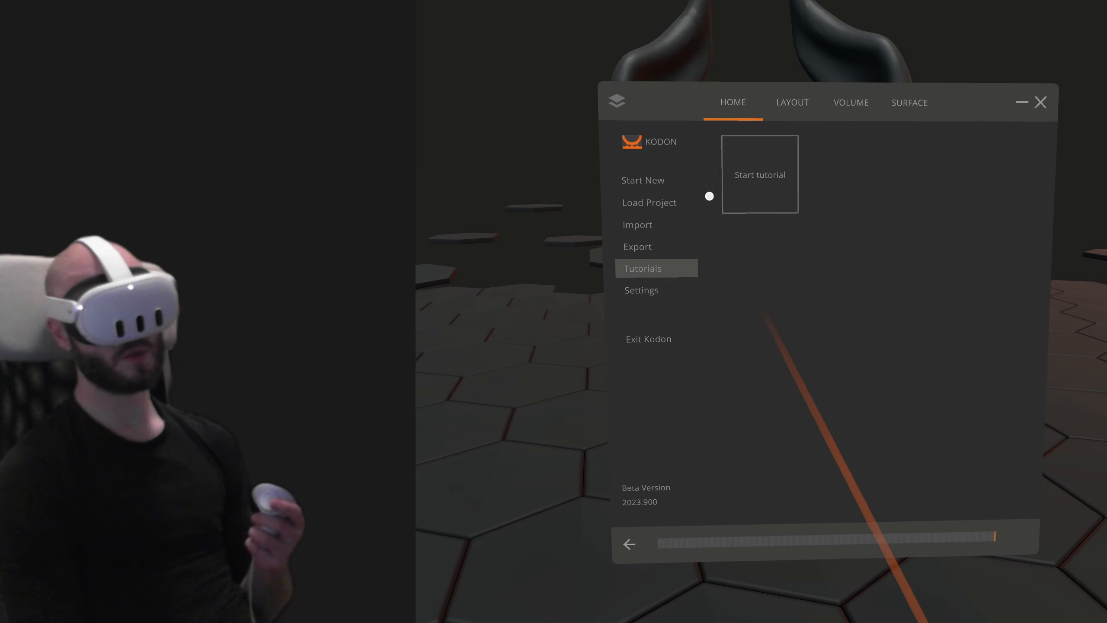
pyautogui.click(653, 296)
pyautogui.scroll(-10, 906, 377)
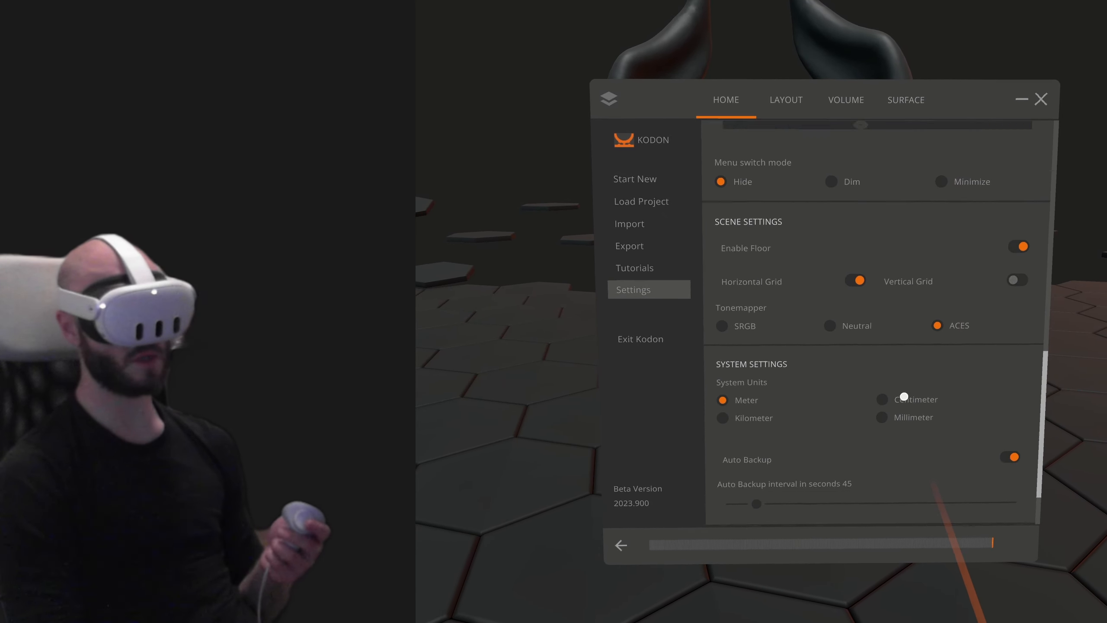